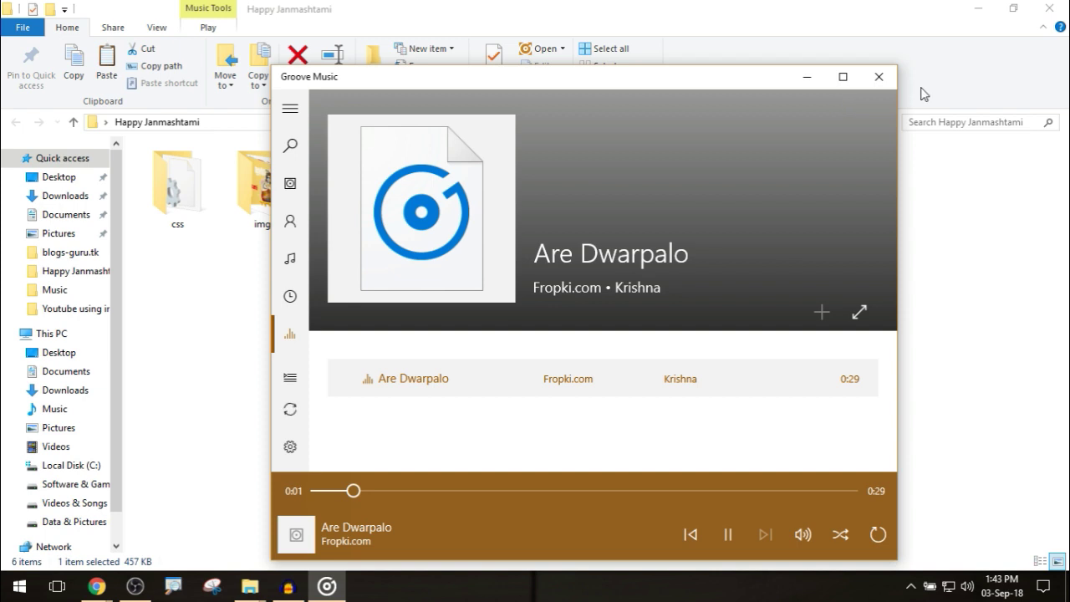
Step: Close the music player, switch to Audacity and import the Are Dwarpalo audio file from the Happy Janmashtami folder
left_click(879, 77)
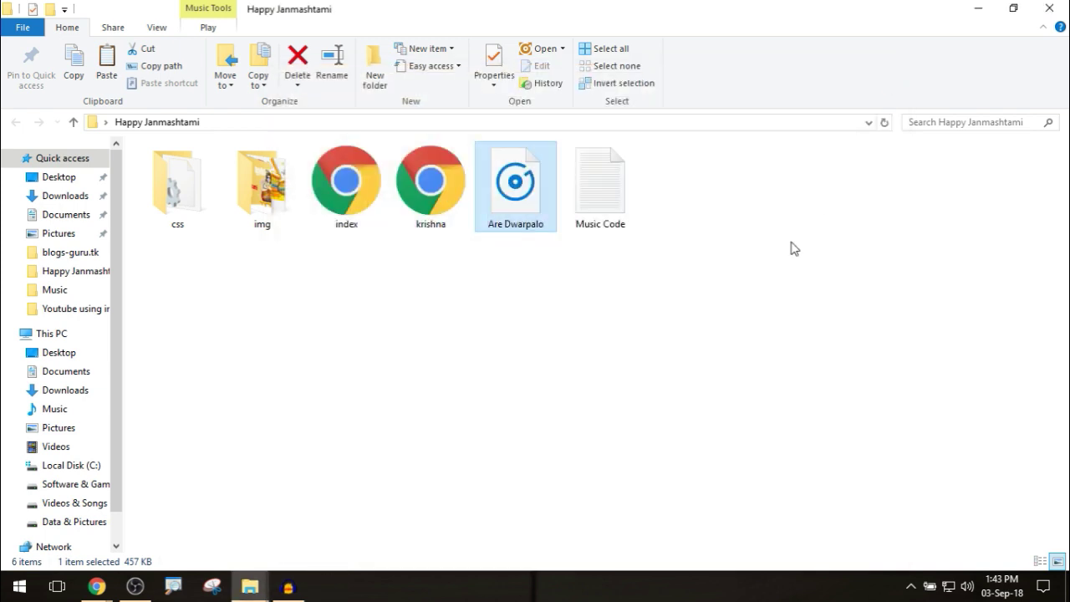
left_click(299, 585)
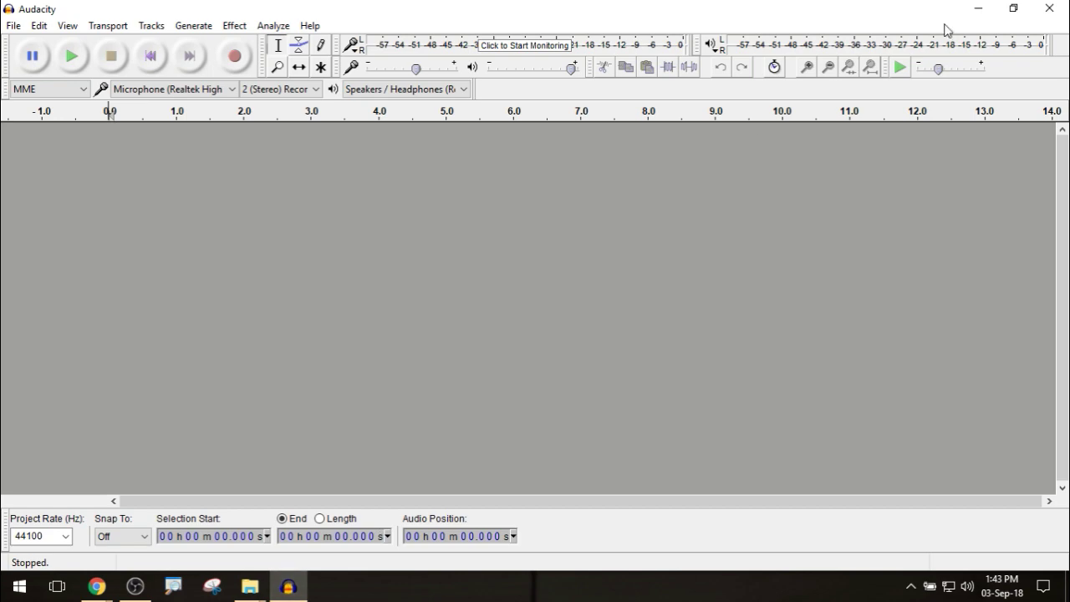
left_click(1014, 9)
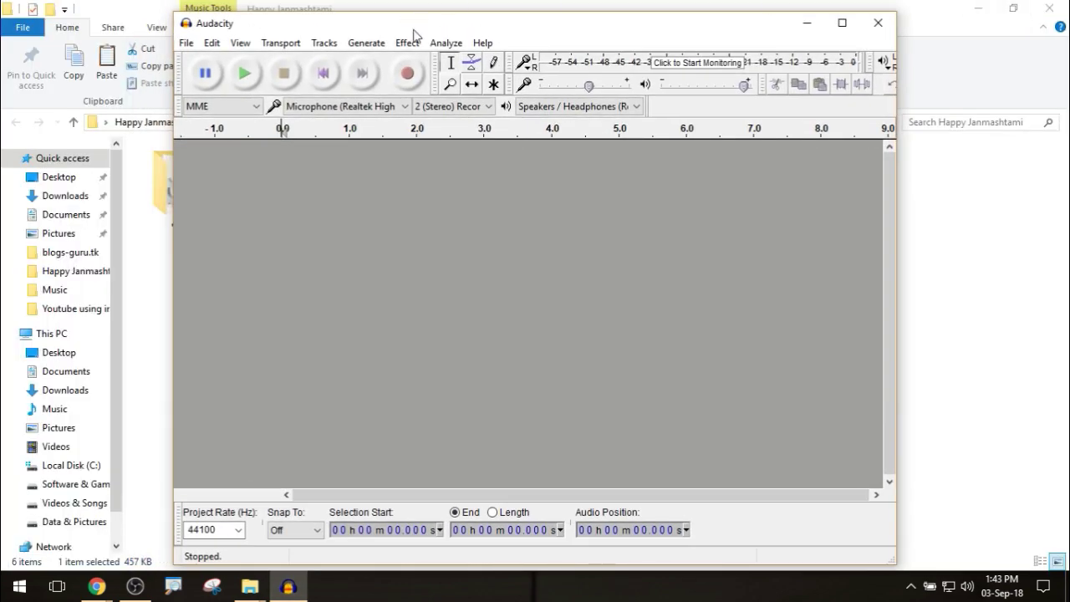
left_click_drag(455, 24, 52, 83)
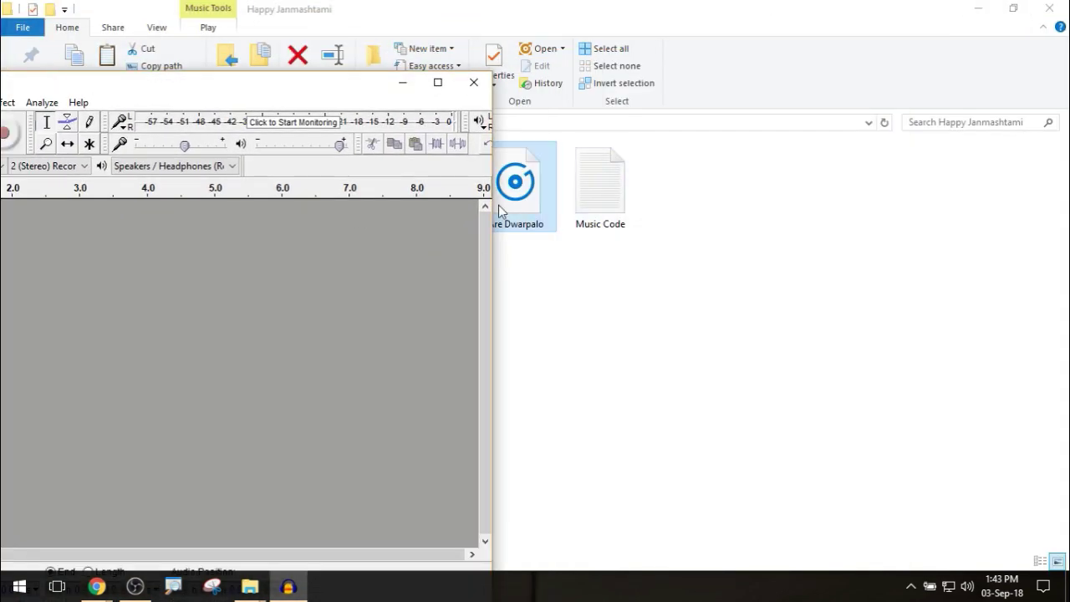
left_click_drag(527, 204, 172, 359)
left_click(437, 82)
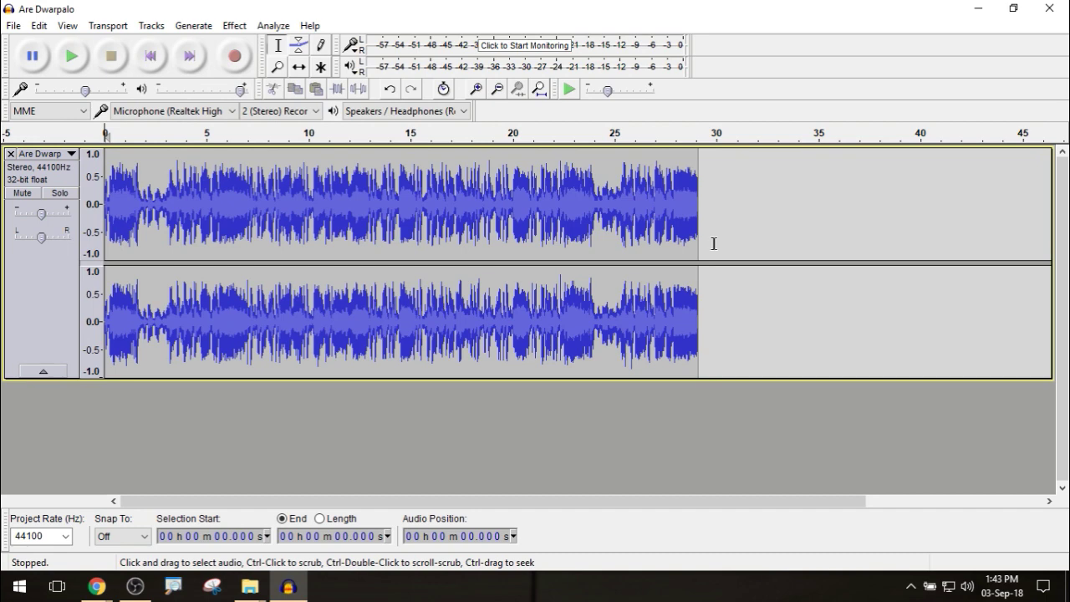
Step: Select the whole Are Dwarpalo clip and preview the Amplify effect on it at -15.1 dB
left_click_drag(714, 243, 84, 278)
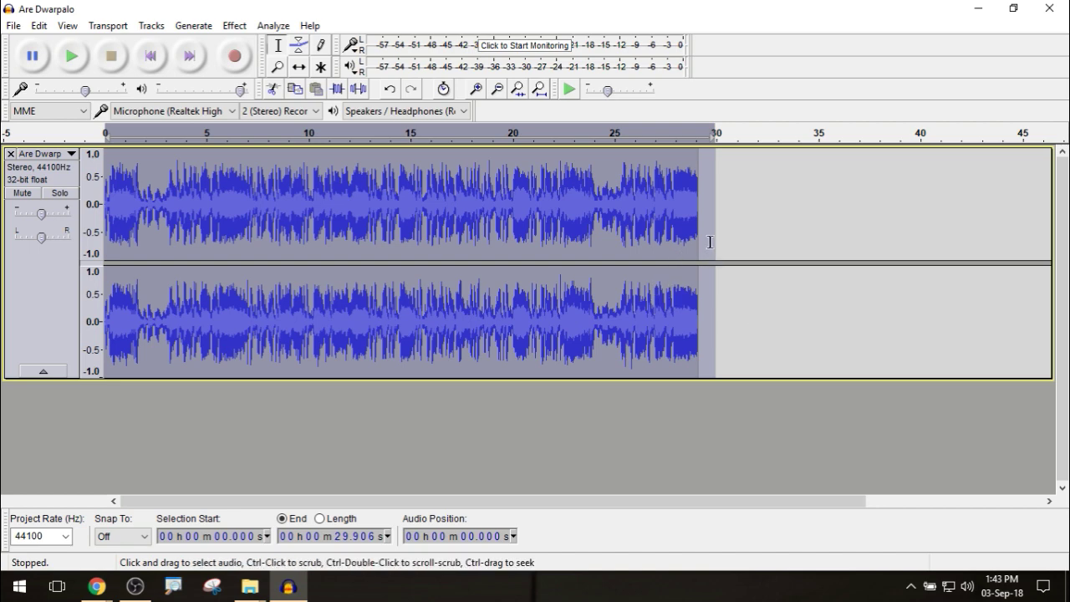
left_click(633, 440)
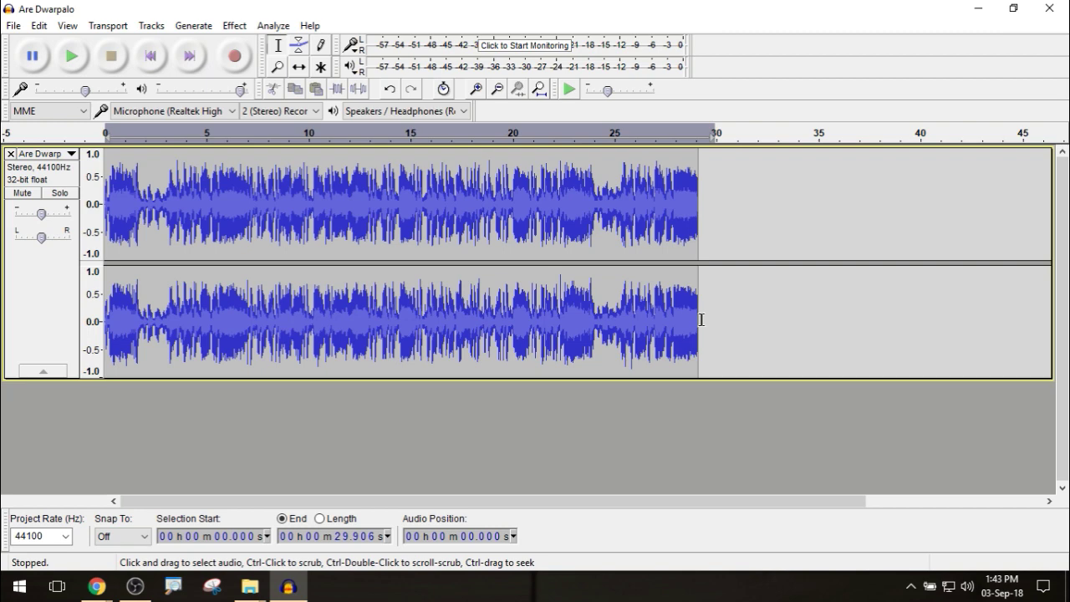
left_click_drag(701, 320, 103, 314)
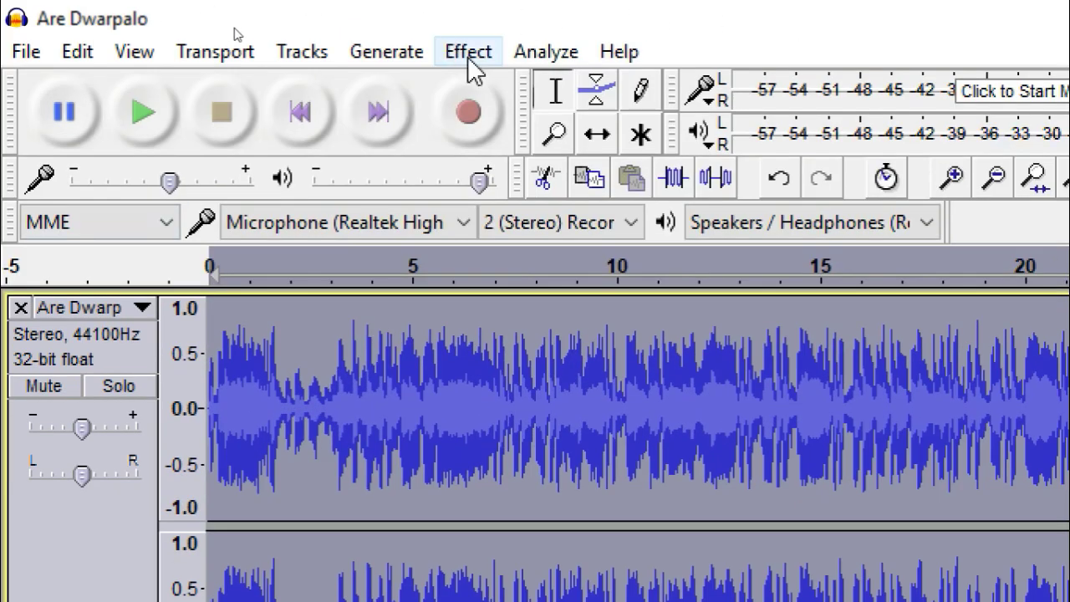
left_click(468, 54)
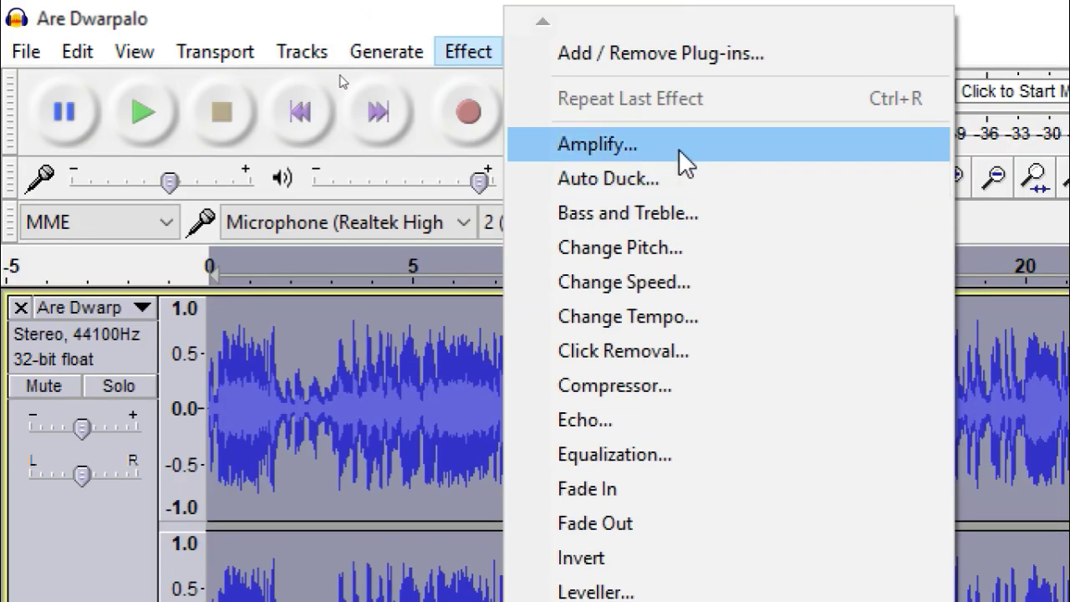
left_click(678, 148)
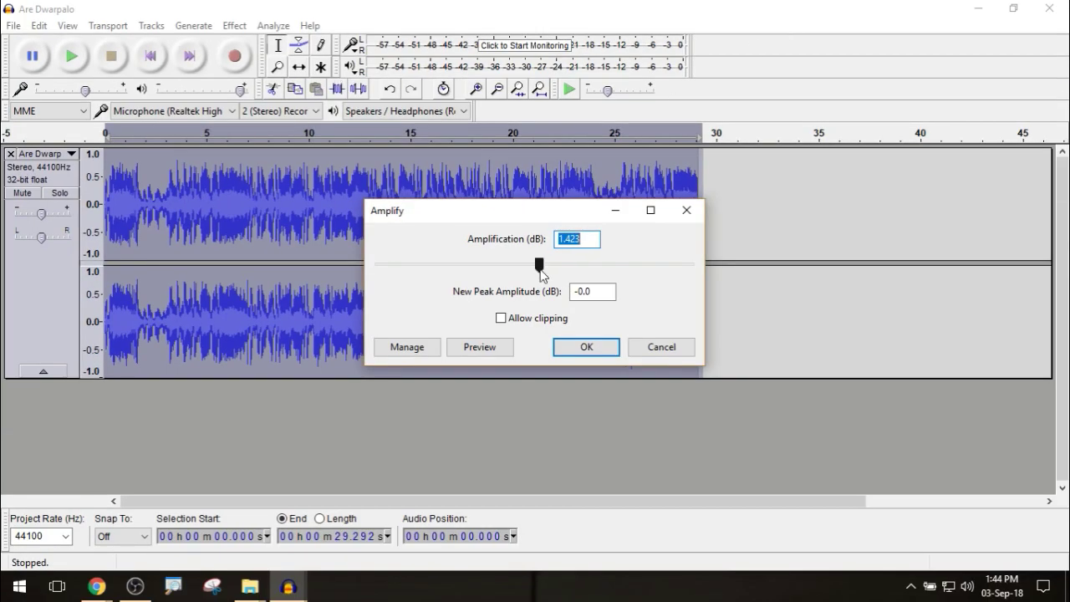
left_click_drag(541, 275, 490, 275)
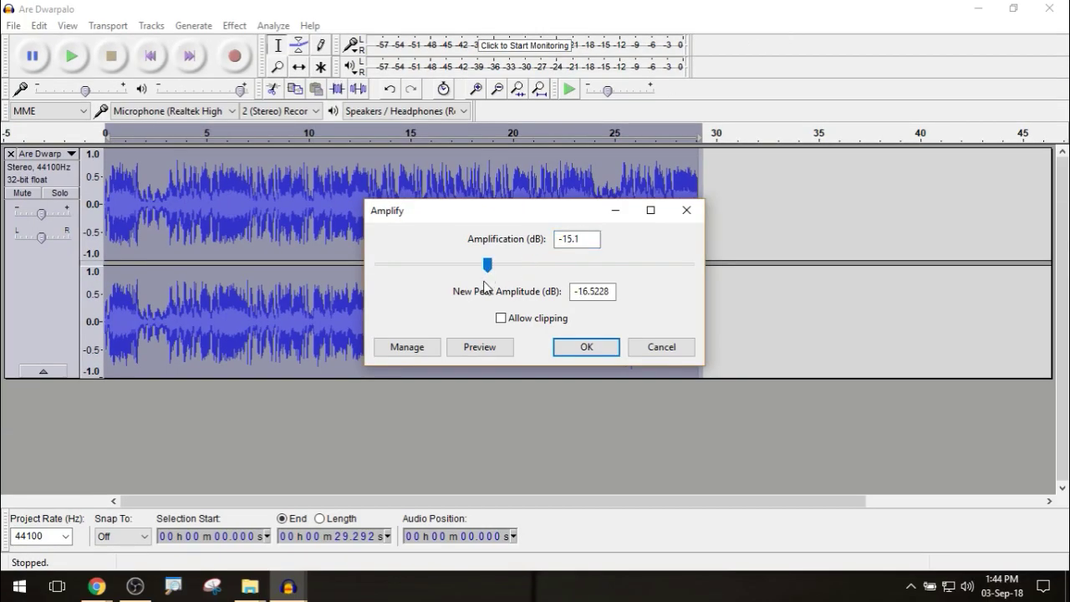
left_click(480, 347)
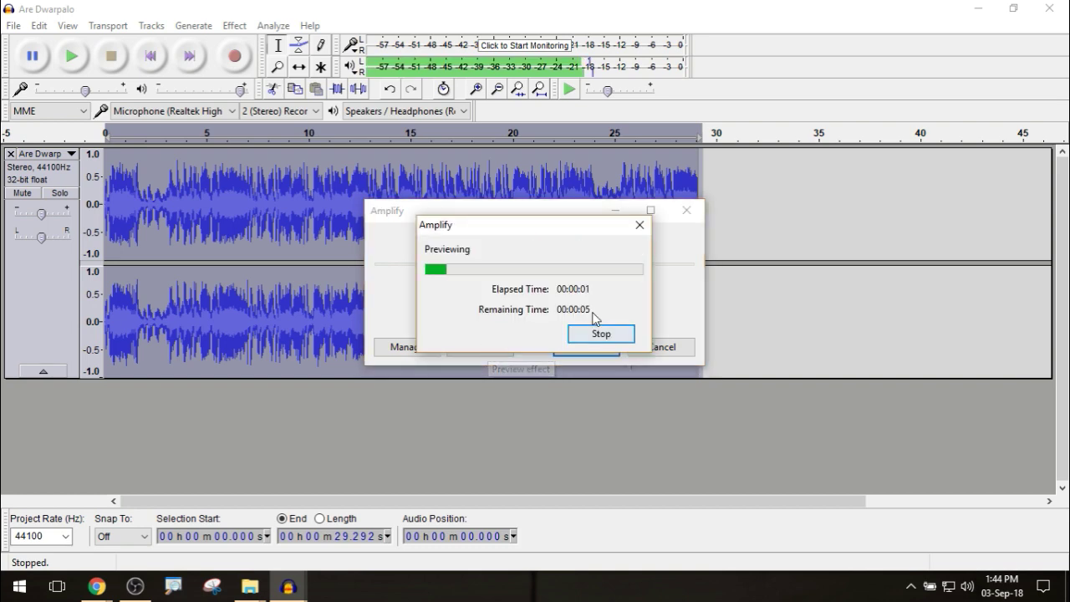
left_click(639, 225)
Step: Set the amplification to -27.4 dB, preview it, apply it to the clip and briefly play the track
left_click_drag(492, 278, 449, 271)
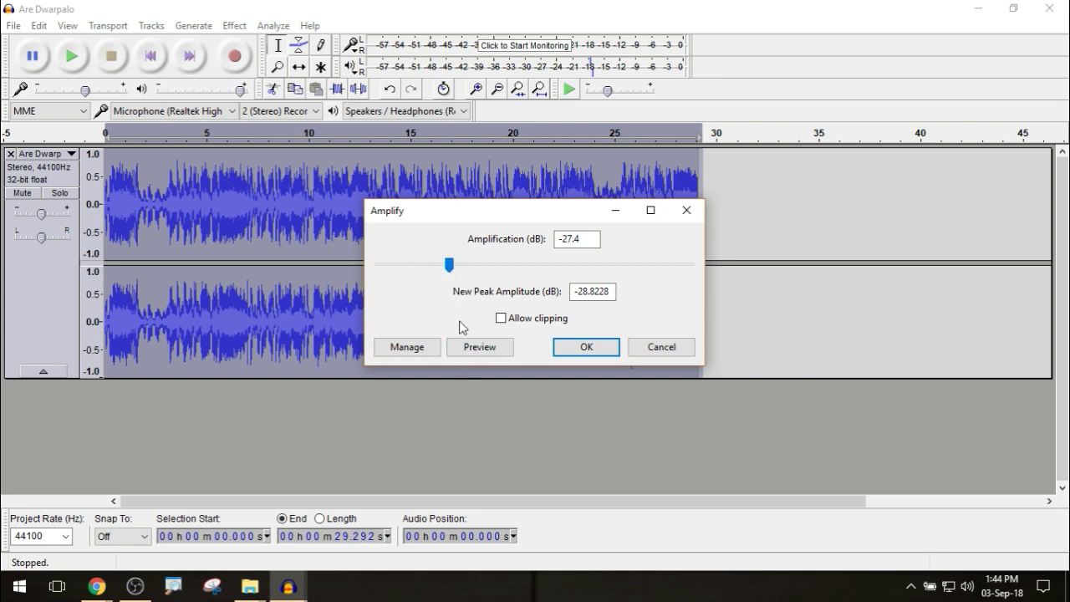
left_click(491, 349)
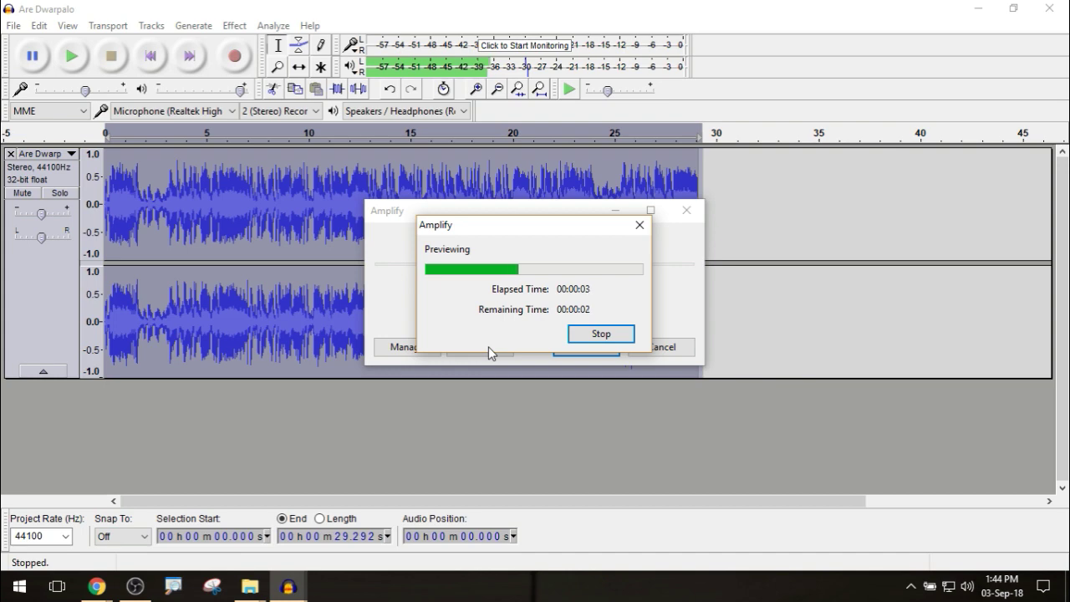
left_click(616, 348)
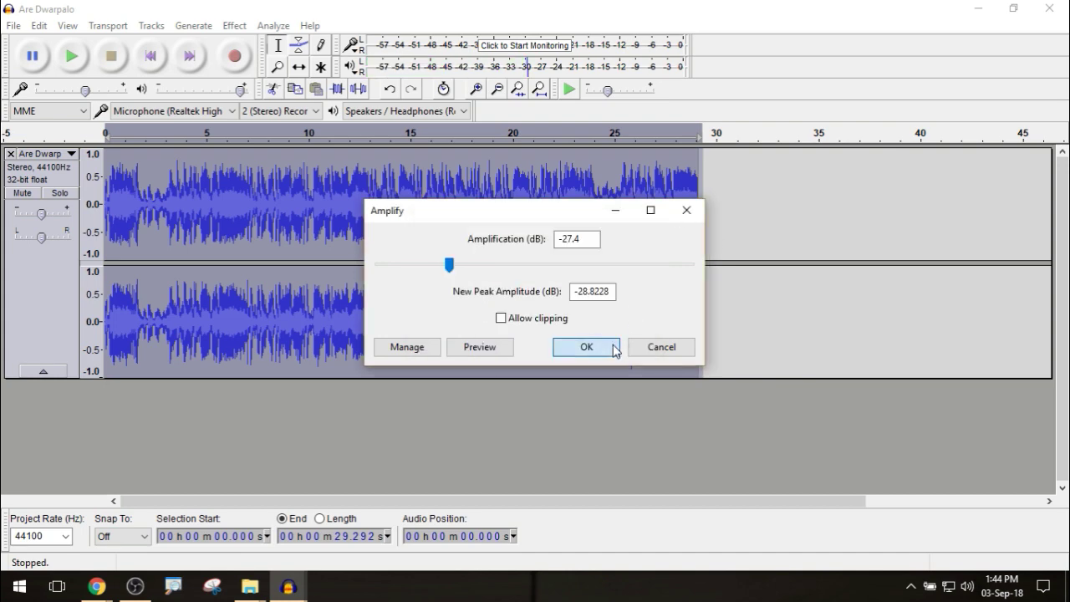
left_click(81, 57)
left_click(112, 56)
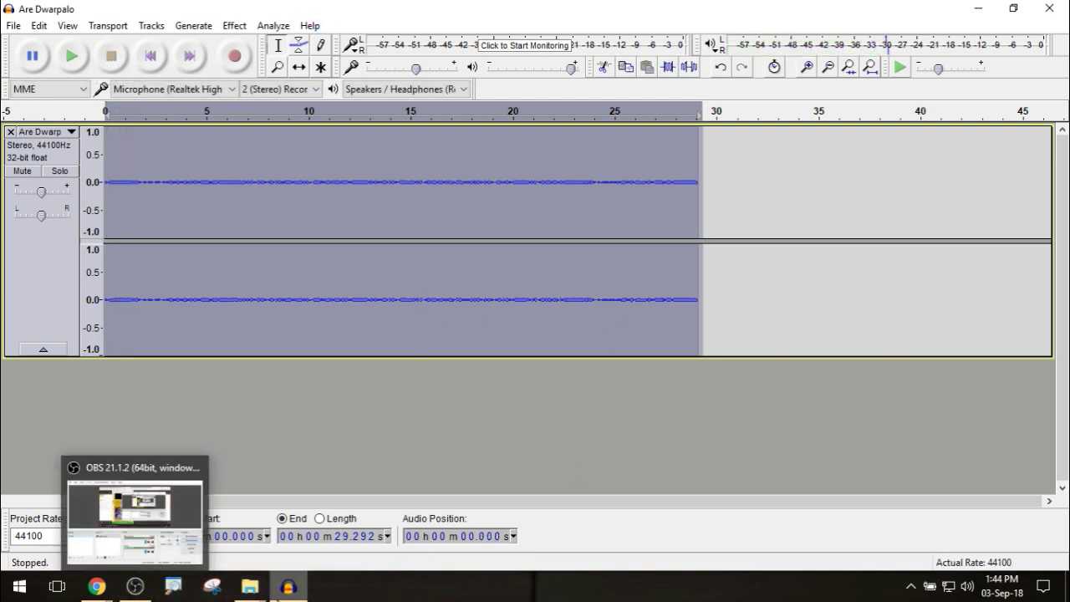
Step: Open the Music Code text file from the Happy Janmashtami folder and correct the Ogg source URL to URL.ogg
mouse_move(249, 586)
left_click(354, 540)
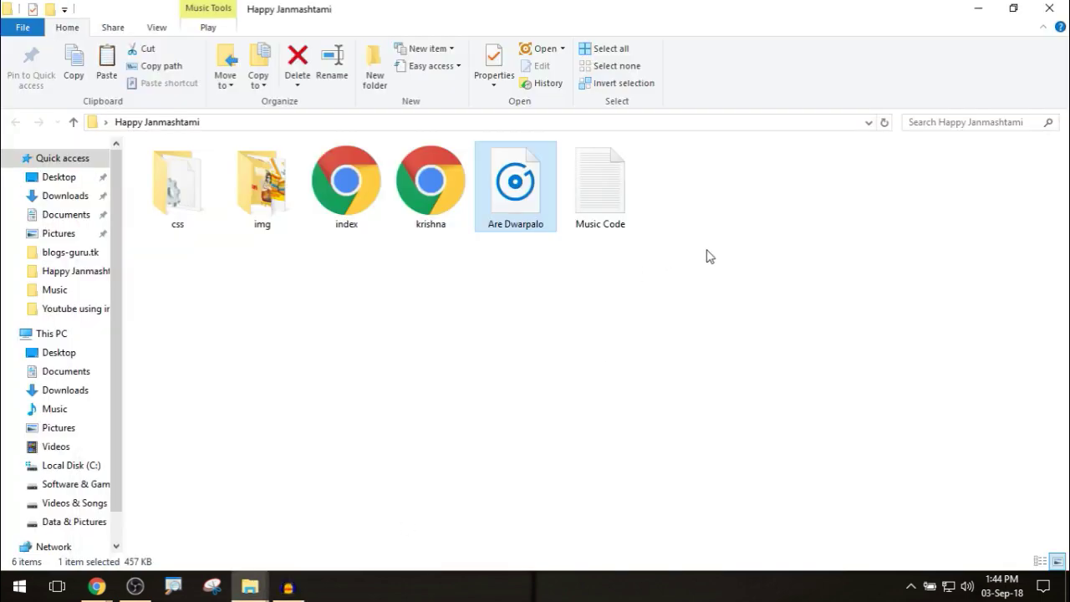
double_click(632, 215)
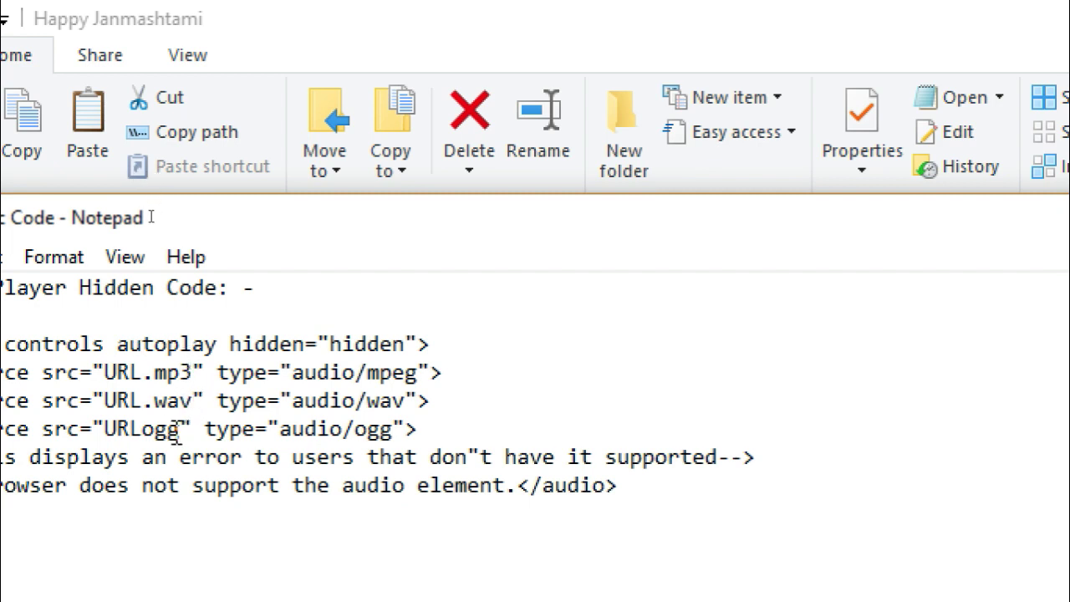
type(".")
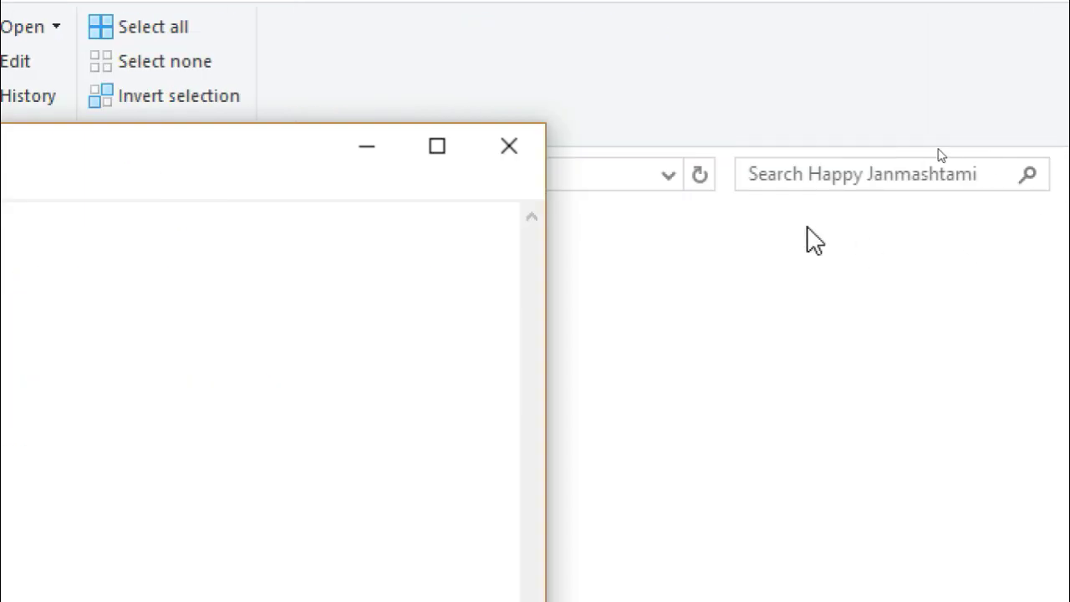
left_click(366, 147)
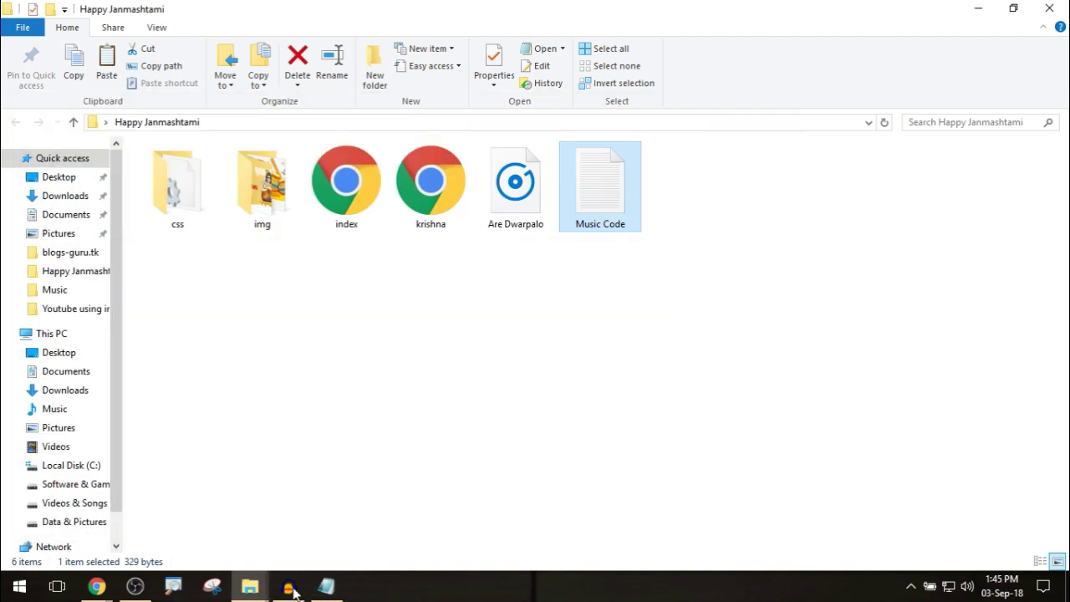
Step: Start an audio export in Audacity, browse to the Music folder and delete the existing Are Dwarpalo WAV file there
left_click(289, 588)
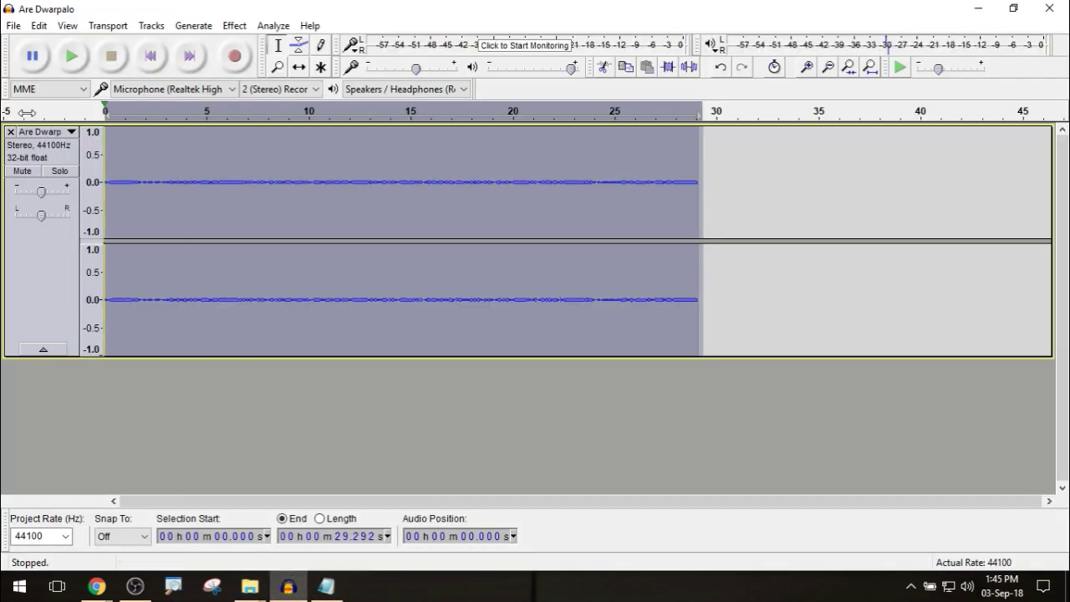
left_click(17, 26)
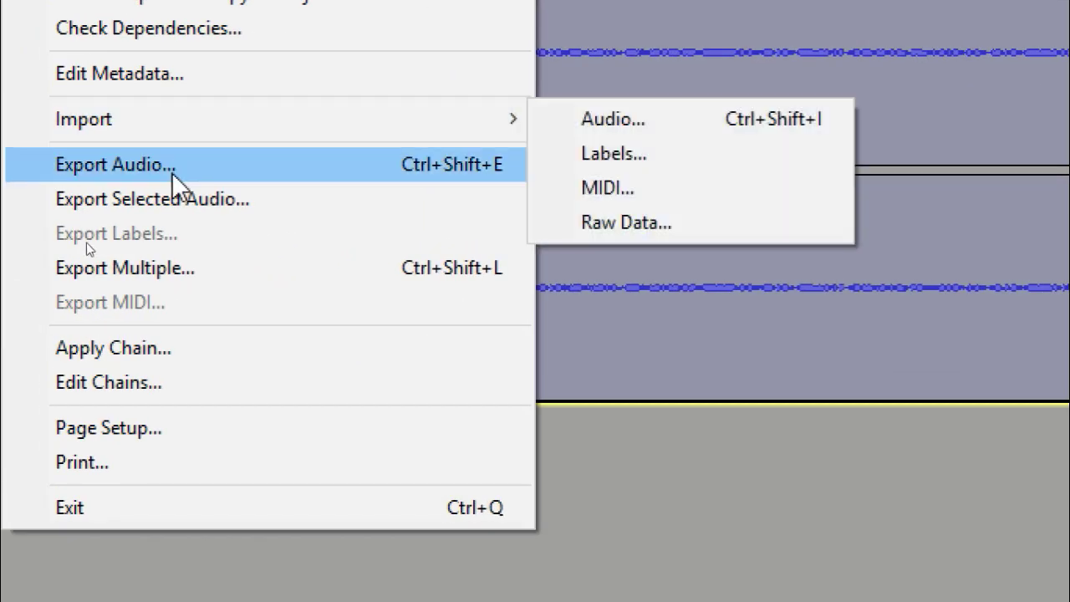
left_click(173, 174)
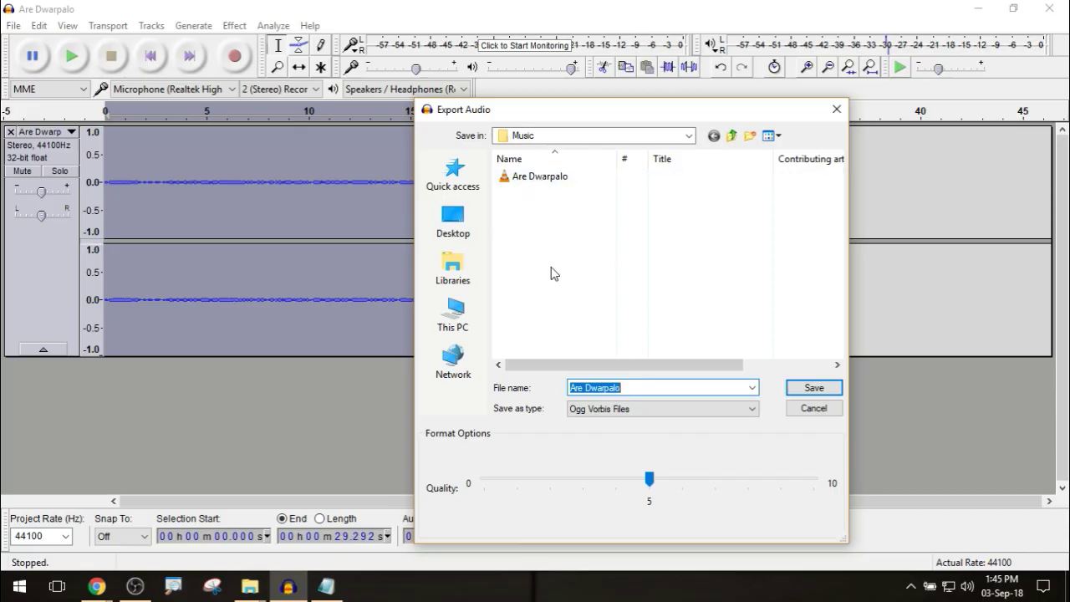
left_click(465, 226)
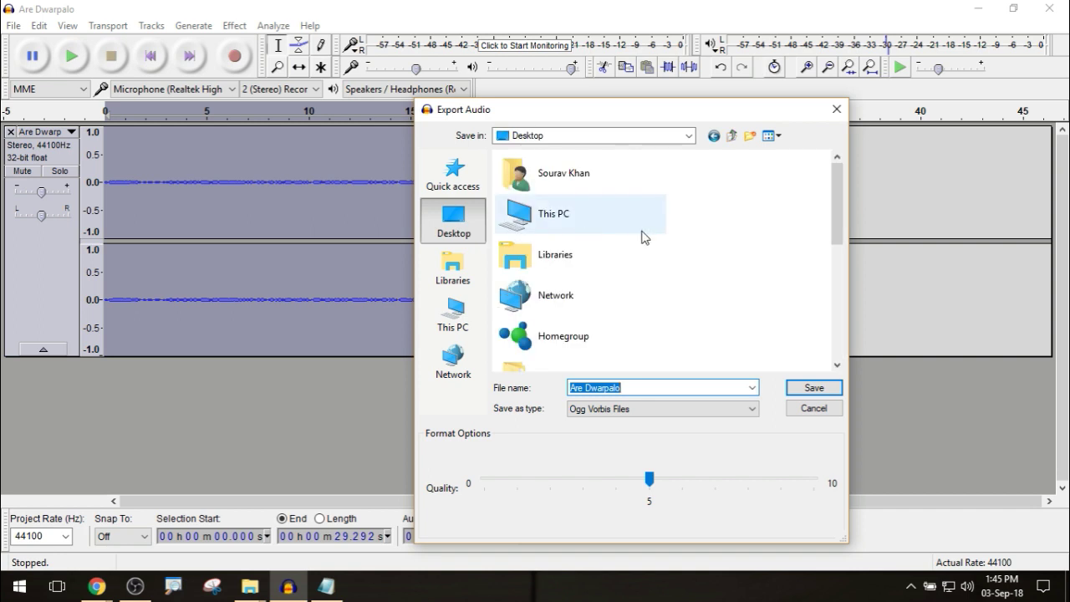
scroll(628, 334, "down", 3)
scroll(606, 268, "down", 3)
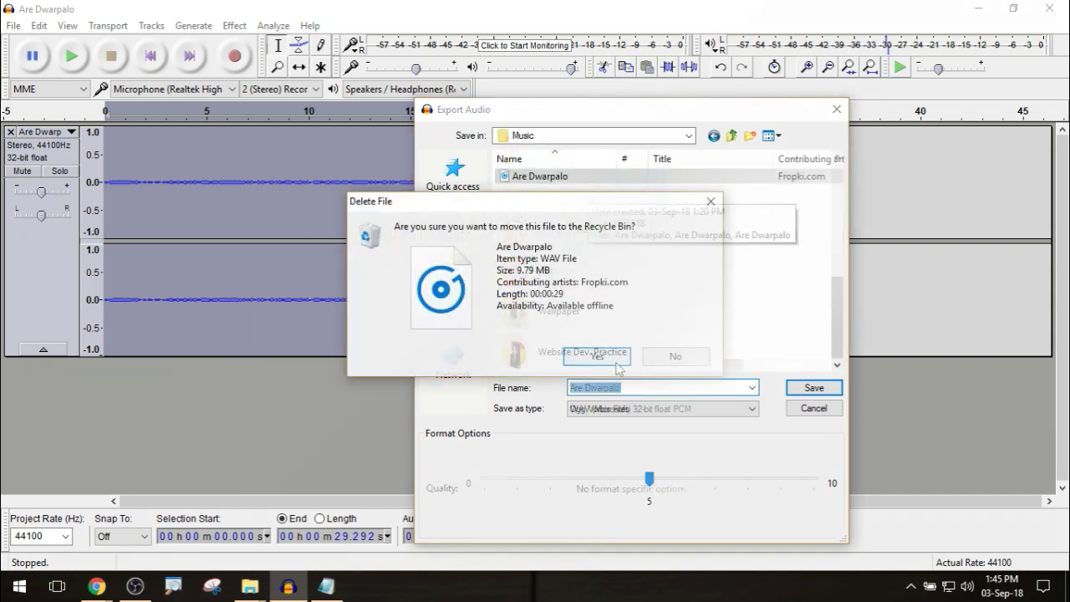
left_click(612, 354)
Step: Export the track to the Music folder as MP3 under the name Are Dwarpalo, accepting the metadata
left_click(648, 408)
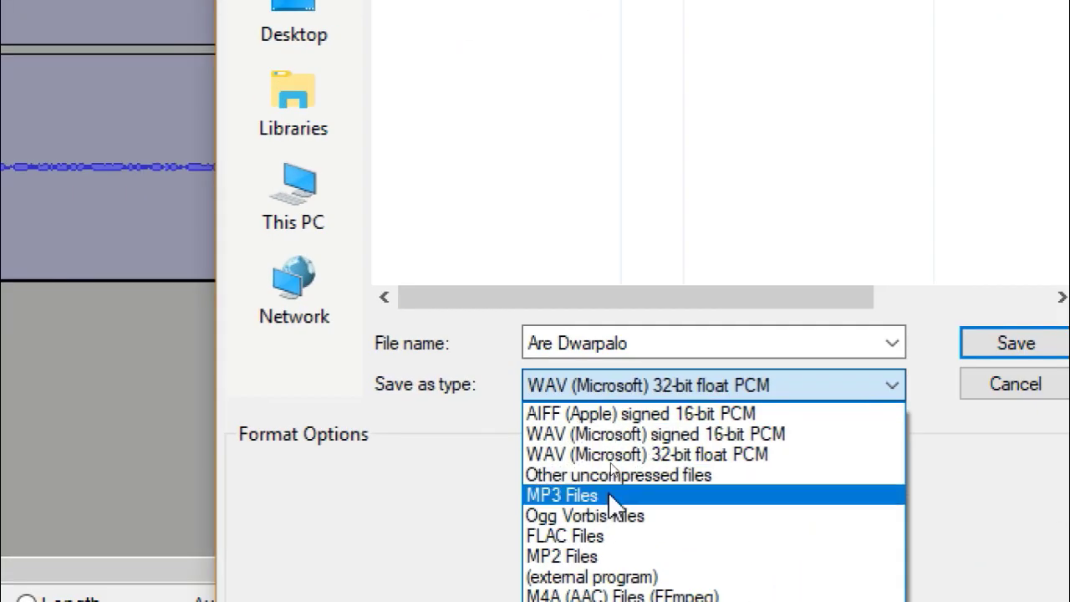
left_click(608, 493)
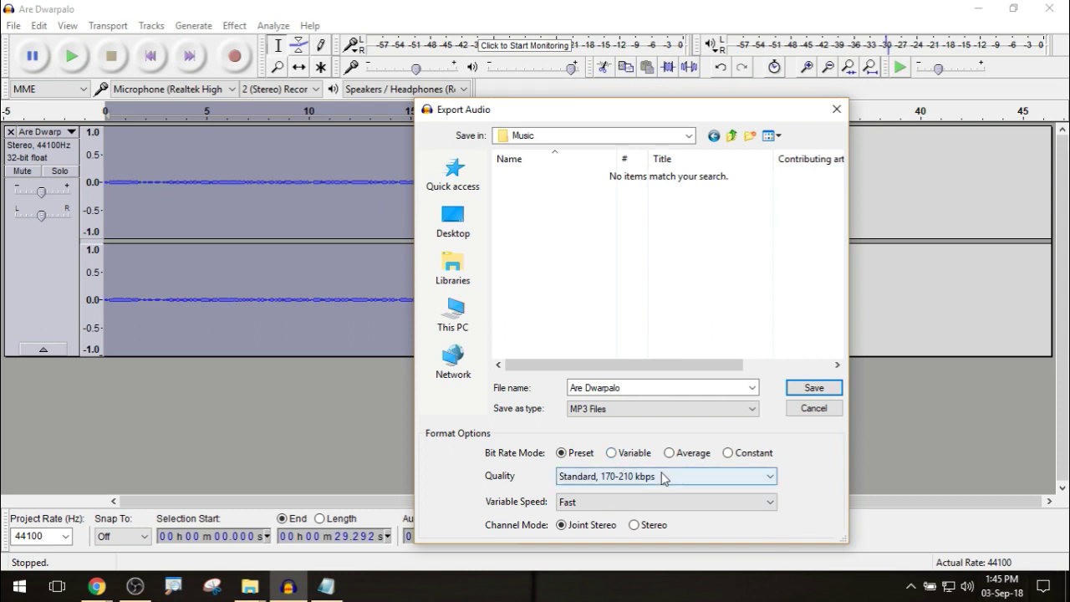
left_click(816, 389)
left_click(658, 436)
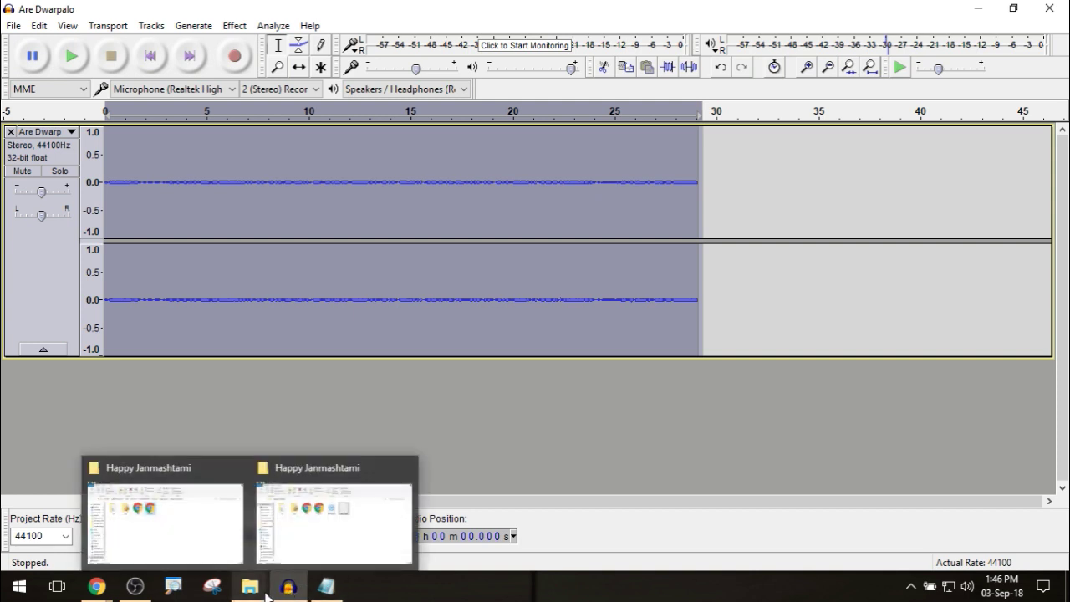
Step: Export the track to the Music folder as WAV (Microsoft) 32-bit float PCM under the name Are Dwarpalo, accepting the metadata
mouse_move(309, 593)
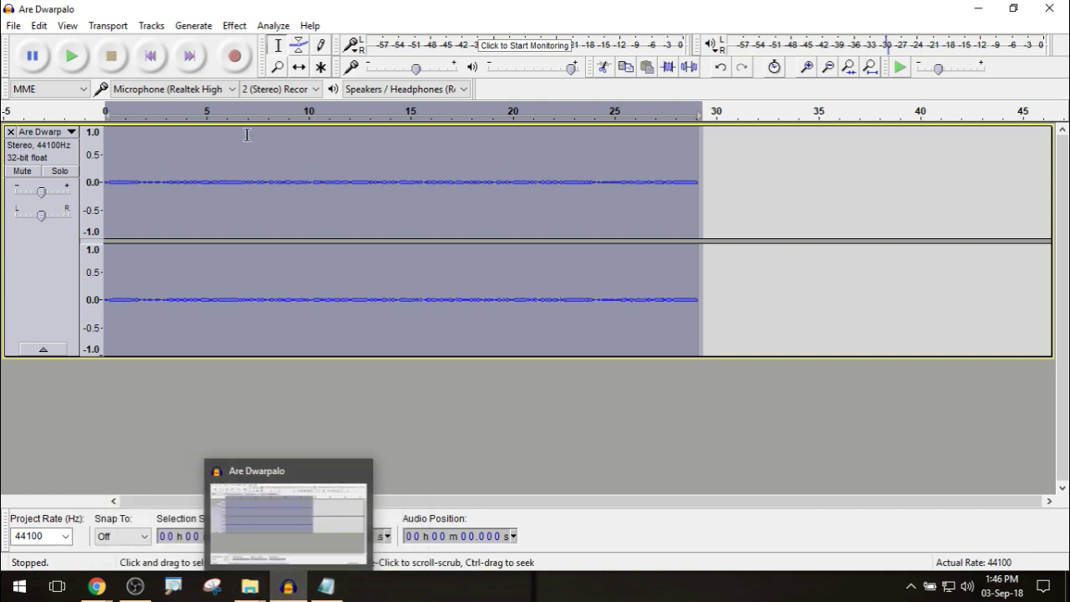
left_click(148, 436)
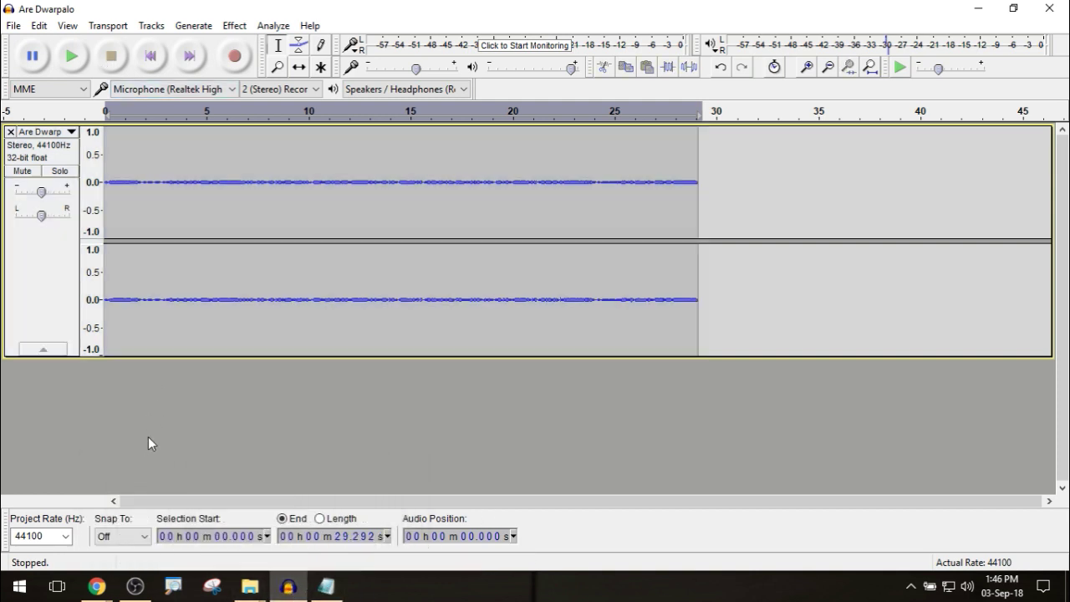
left_click(15, 28)
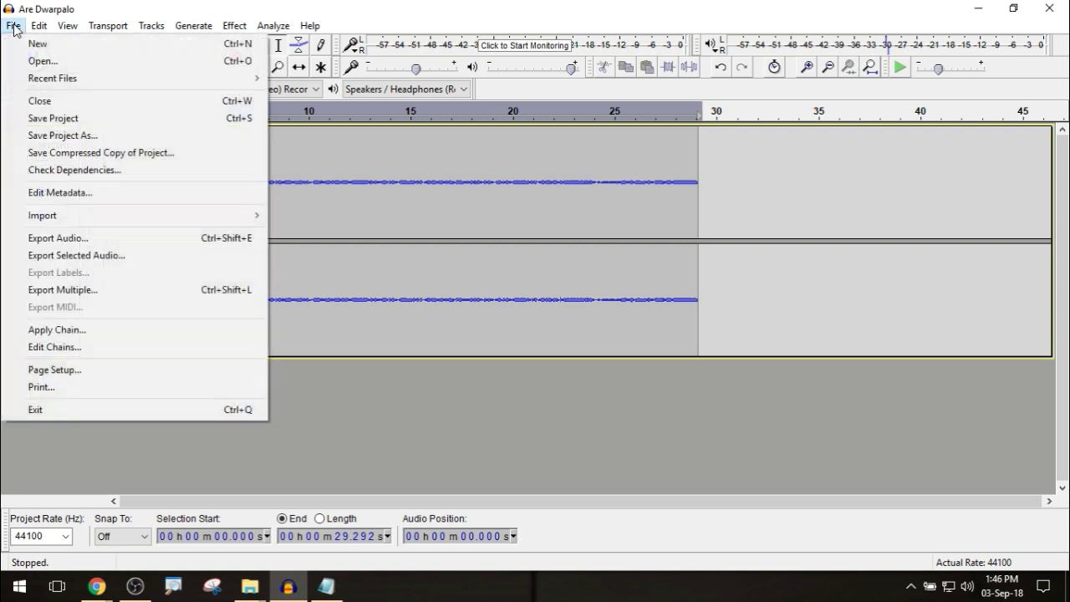
left_click(54, 246)
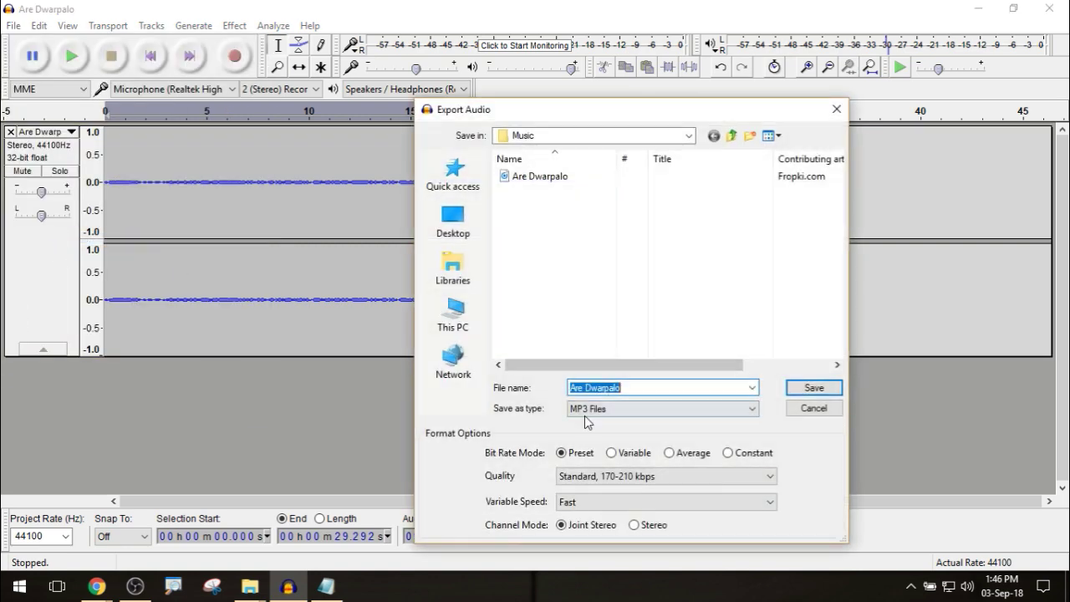
left_click(589, 410)
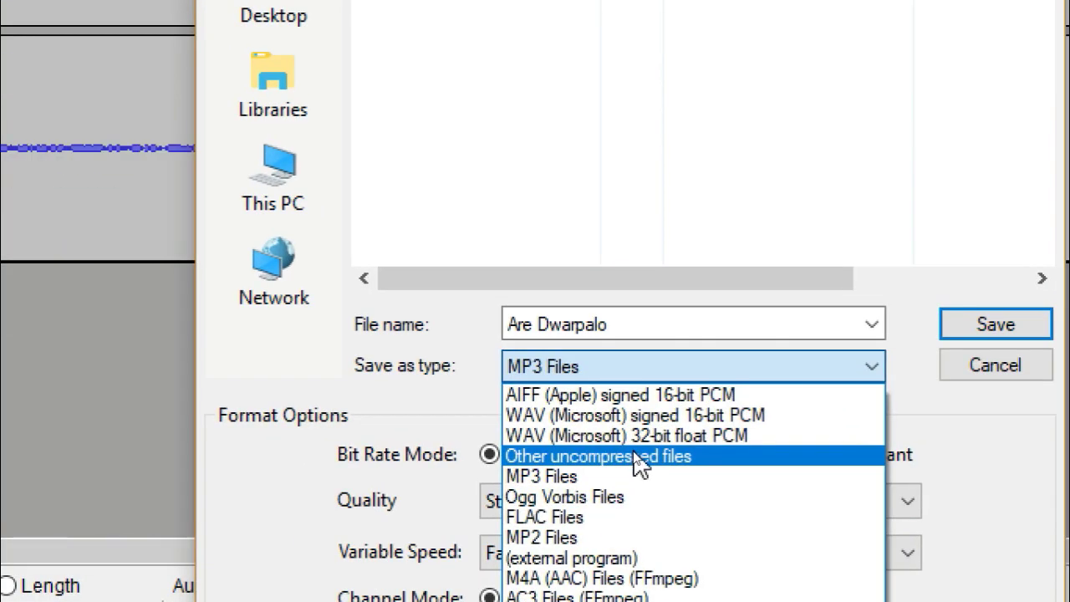
left_click(721, 425)
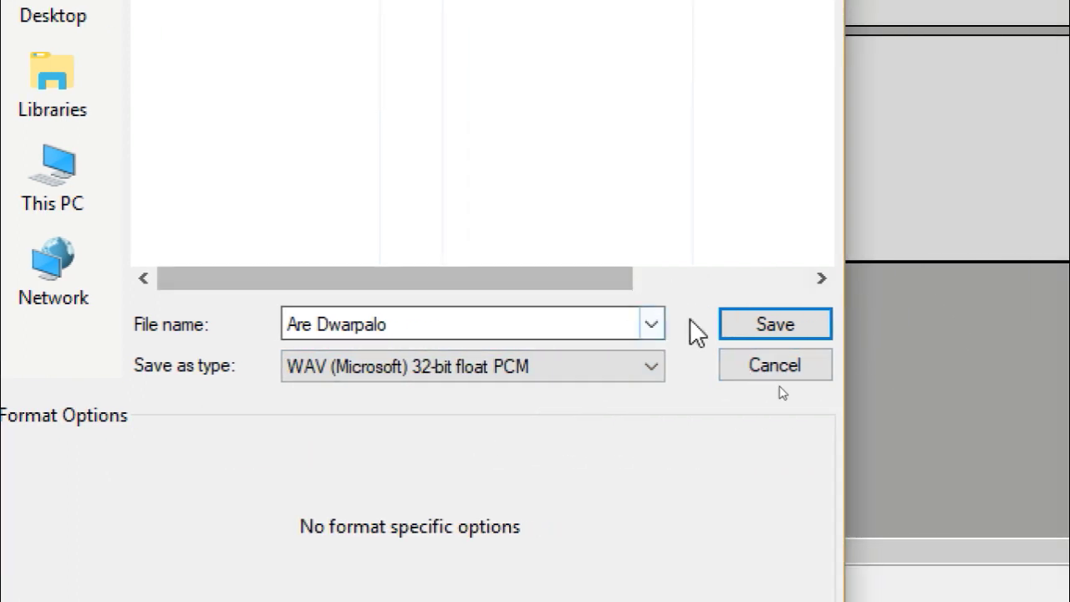
left_click(740, 324)
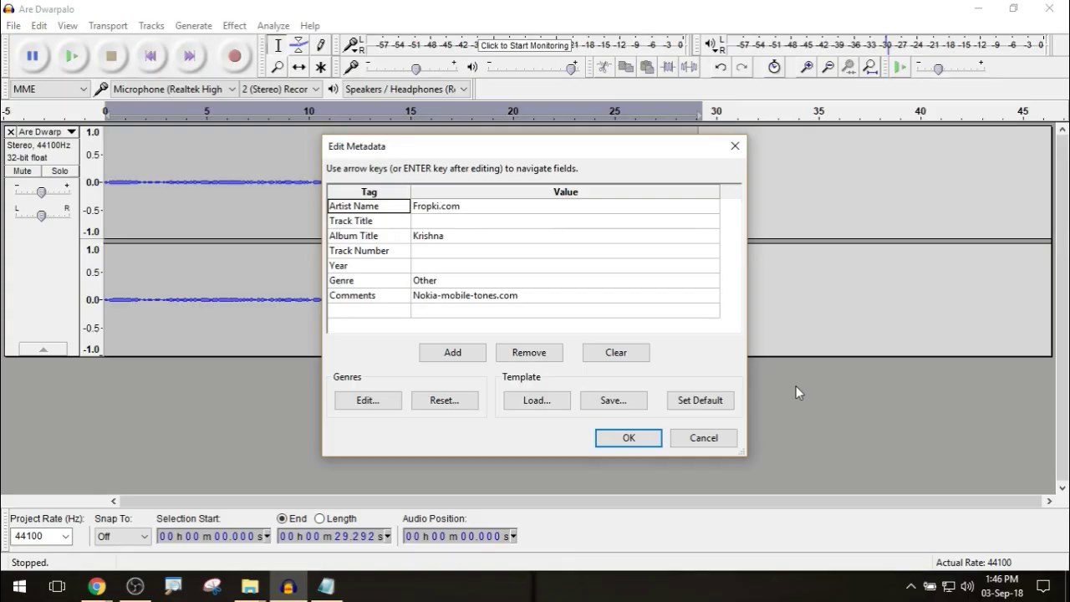
left_click(636, 441)
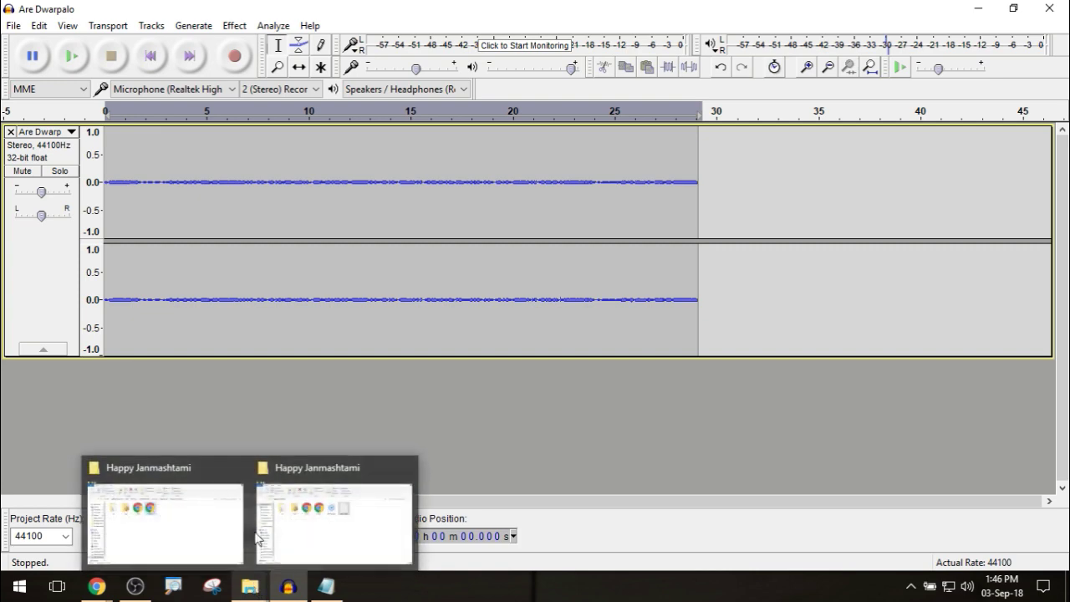
Step: Export the track to the Music folder as Ogg Vorbis at quality 5 under the name Are Dwarpalo, accepting the metadata
left_click(15, 27)
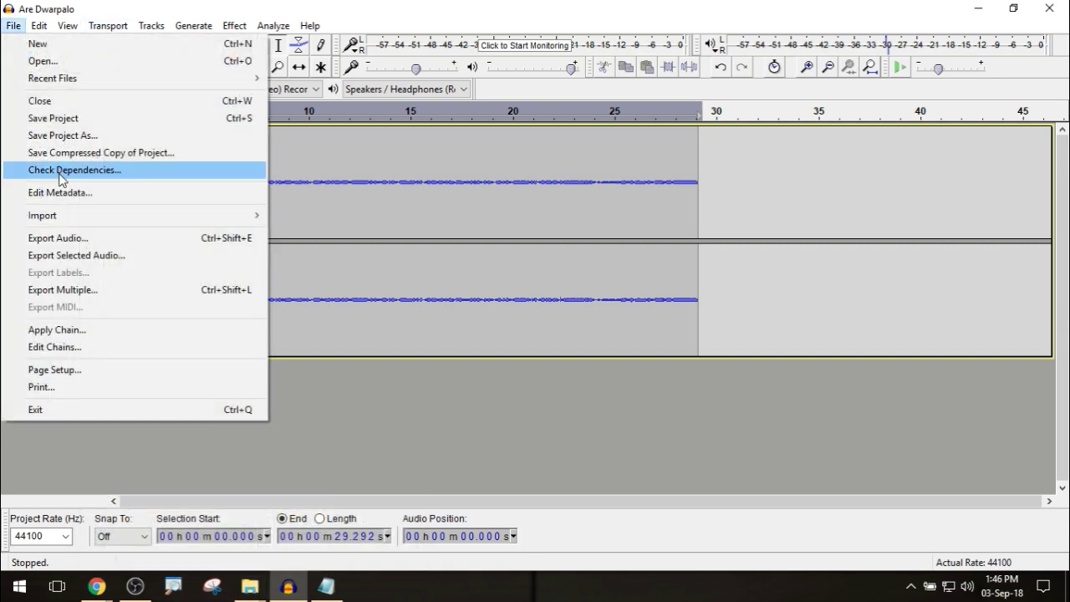
left_click(59, 239)
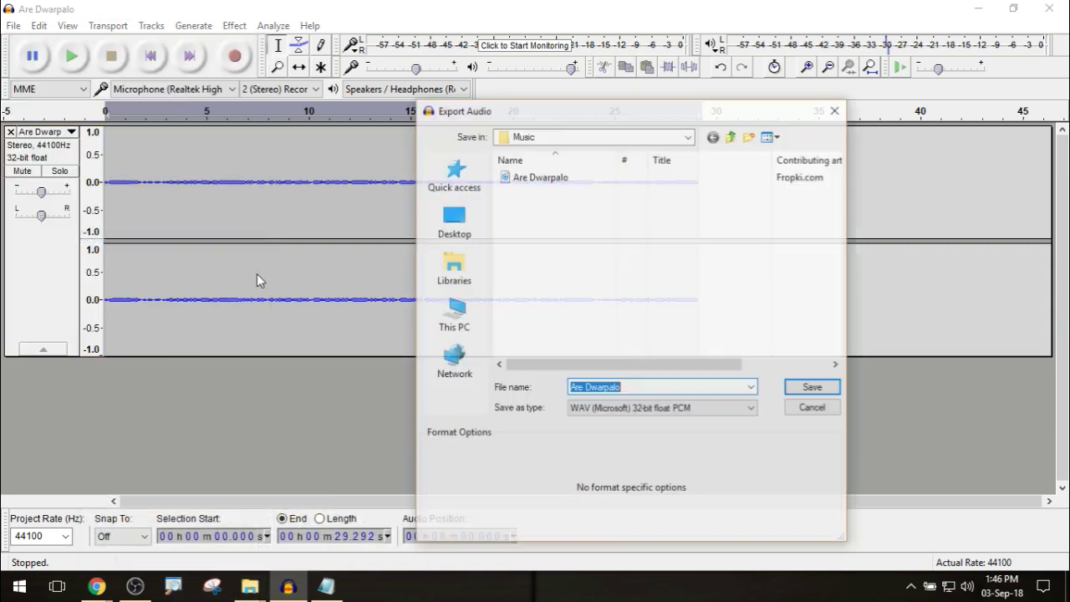
left_click(606, 407)
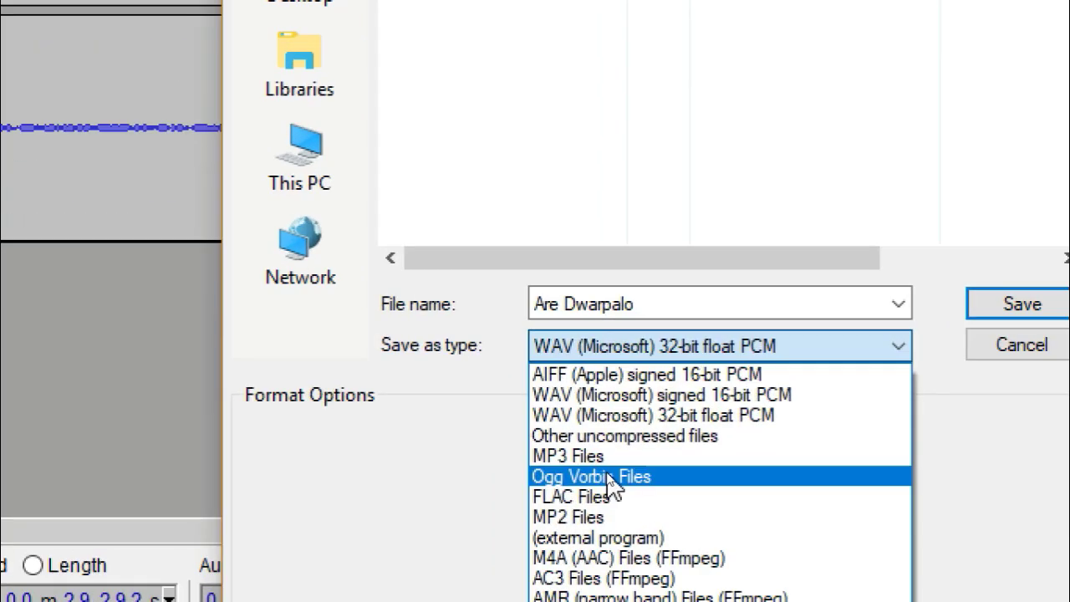
left_click(640, 478)
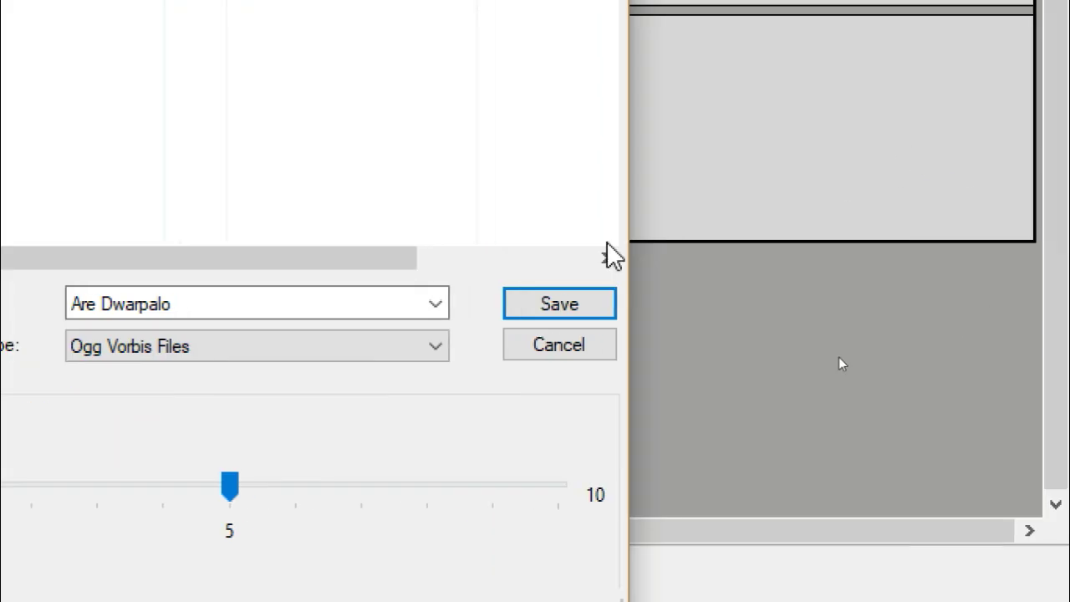
left_click(611, 302)
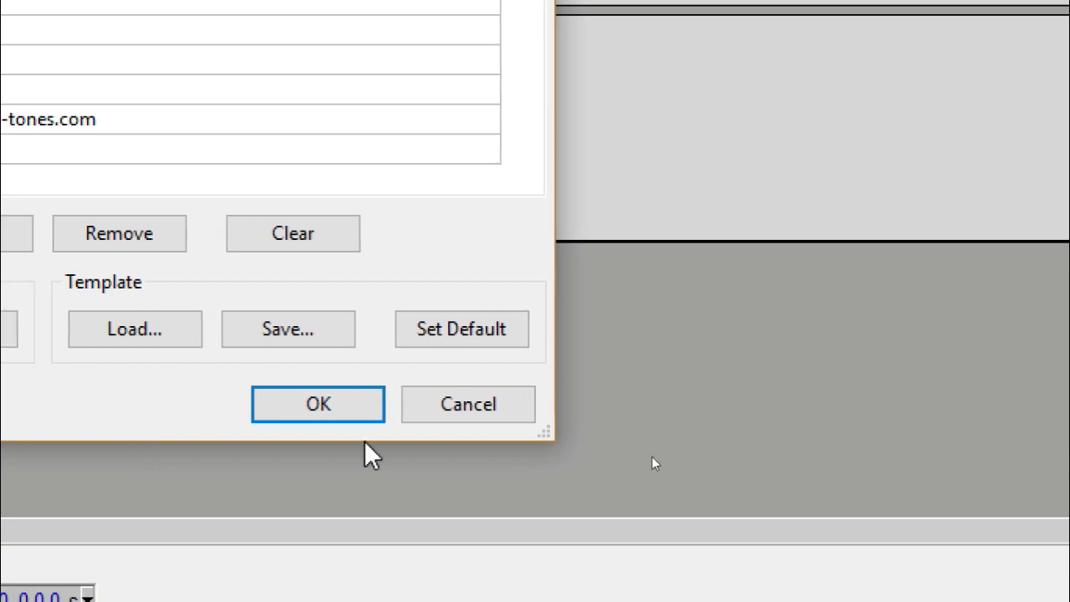
left_click(346, 413)
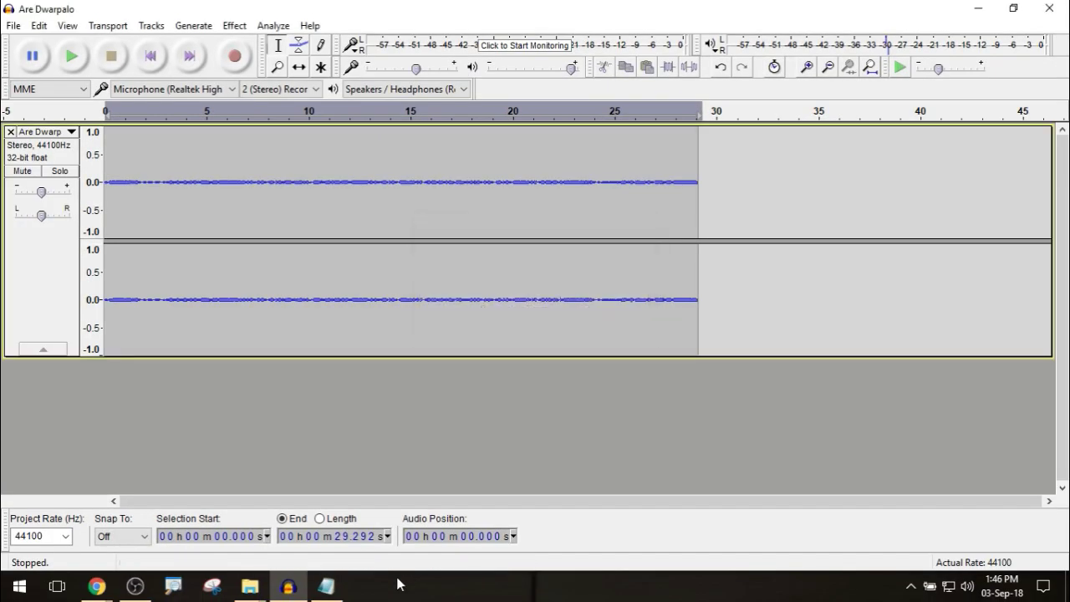
Step: Switch to File Explorer, open the Music folder on the Desktop and show the exported files as large icons
mouse_move(92, 592)
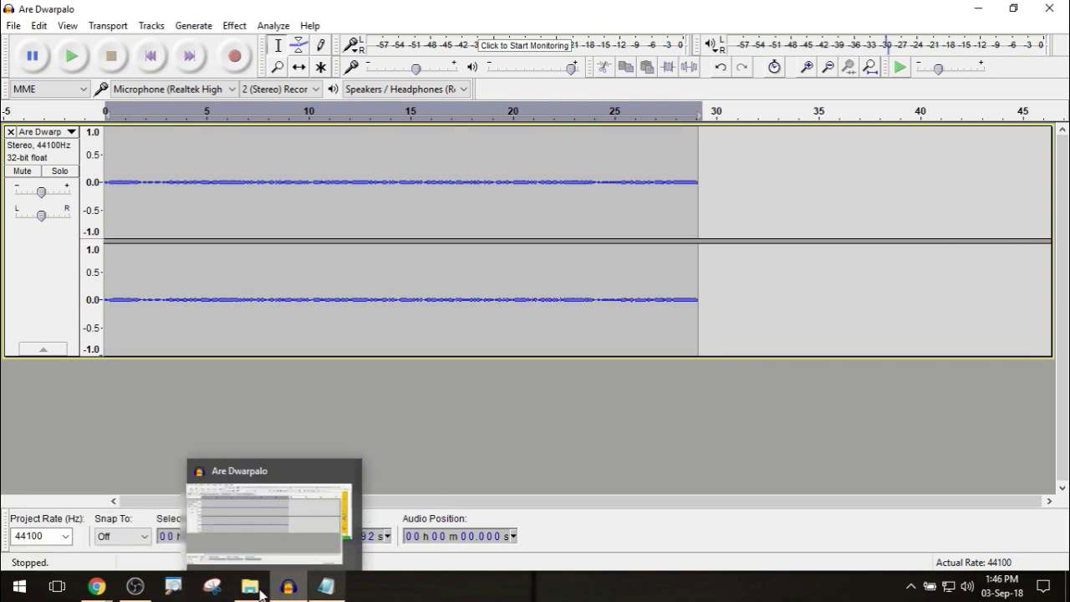
mouse_move(259, 590)
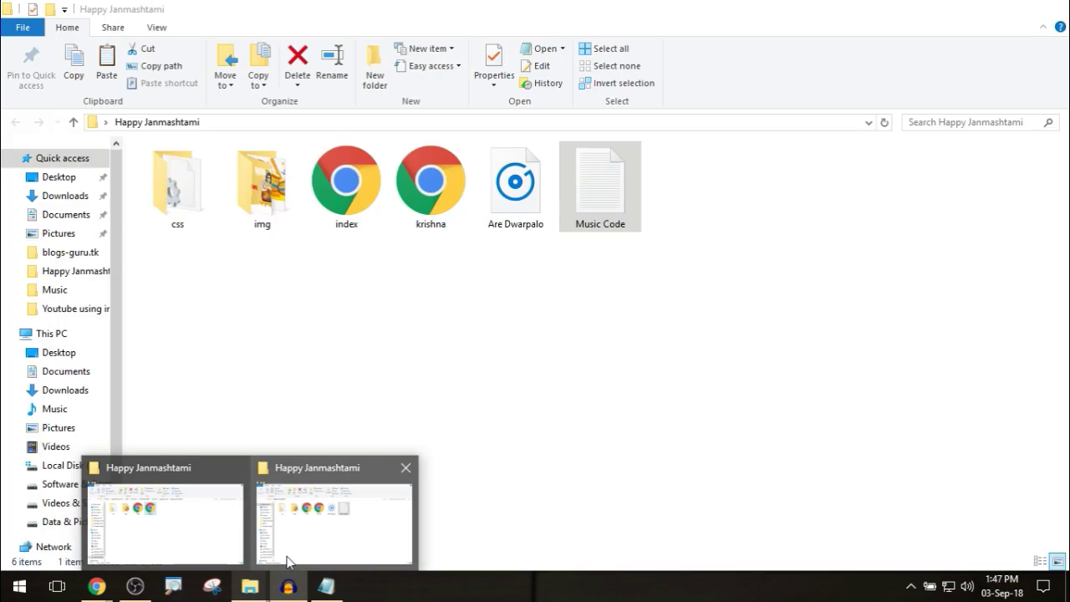
mouse_move(213, 540)
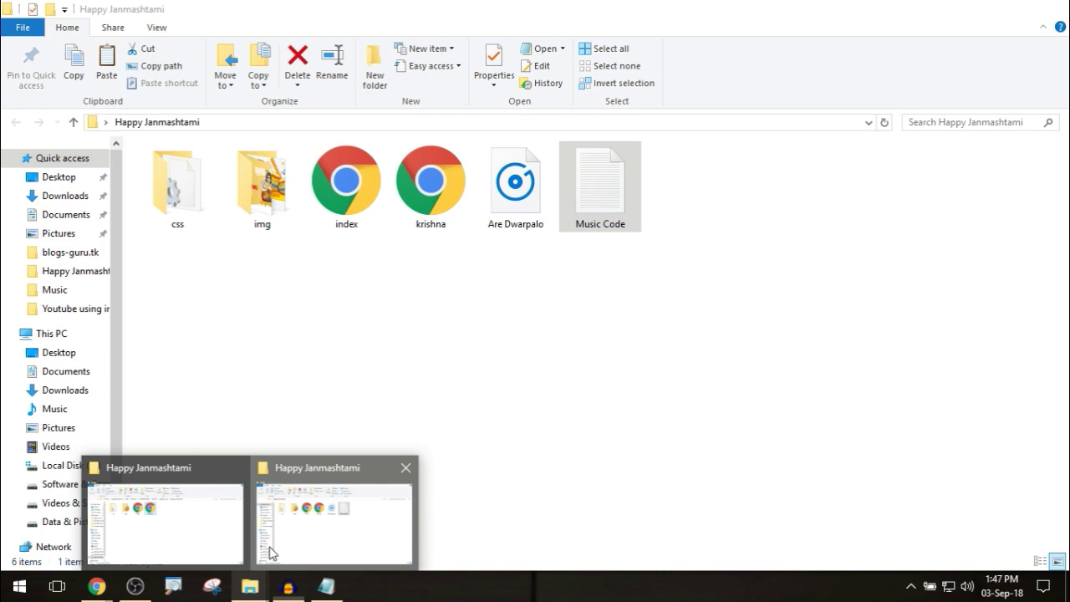
left_click(272, 551)
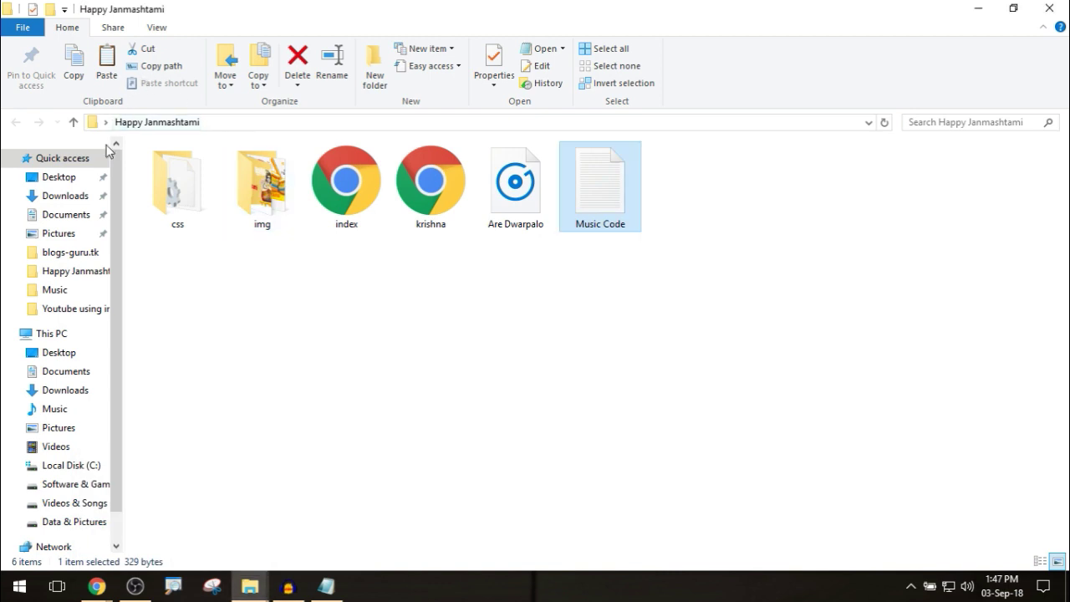
left_click(62, 177)
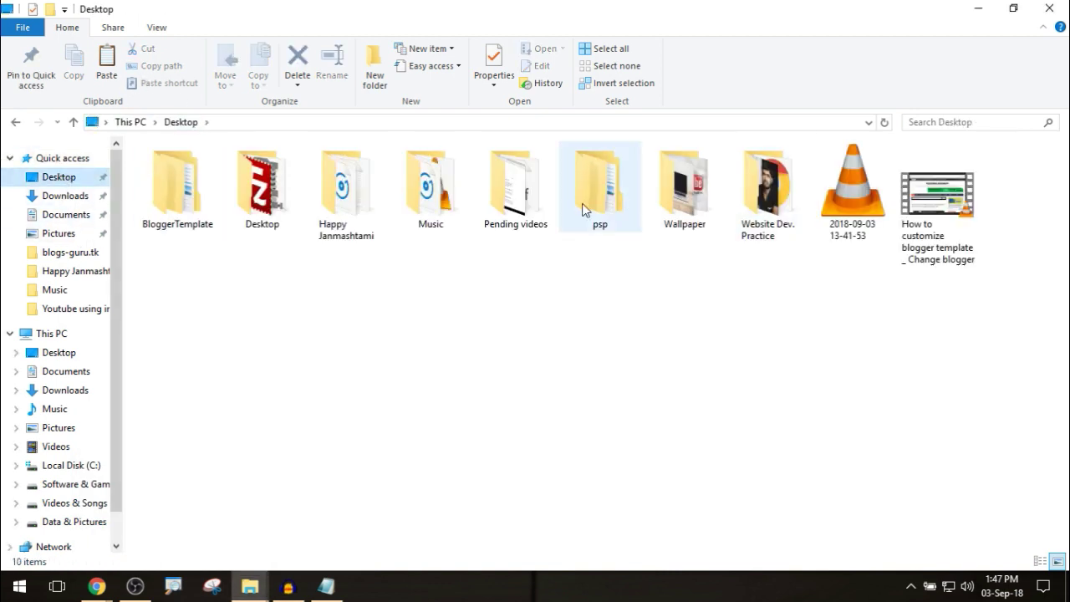
double_click(427, 221)
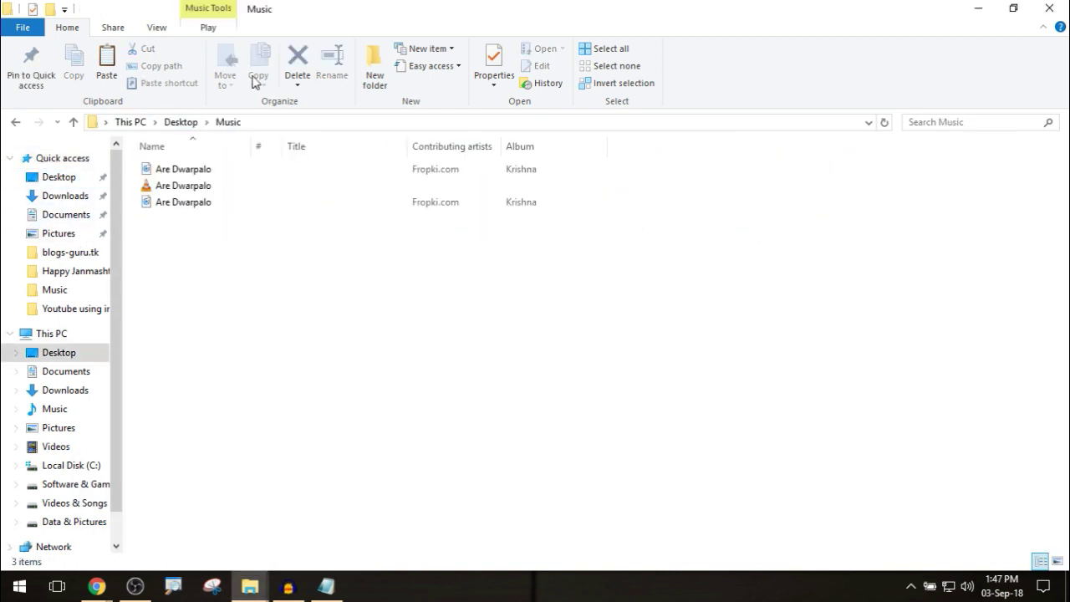
left_click(178, 27)
left_click(262, 51)
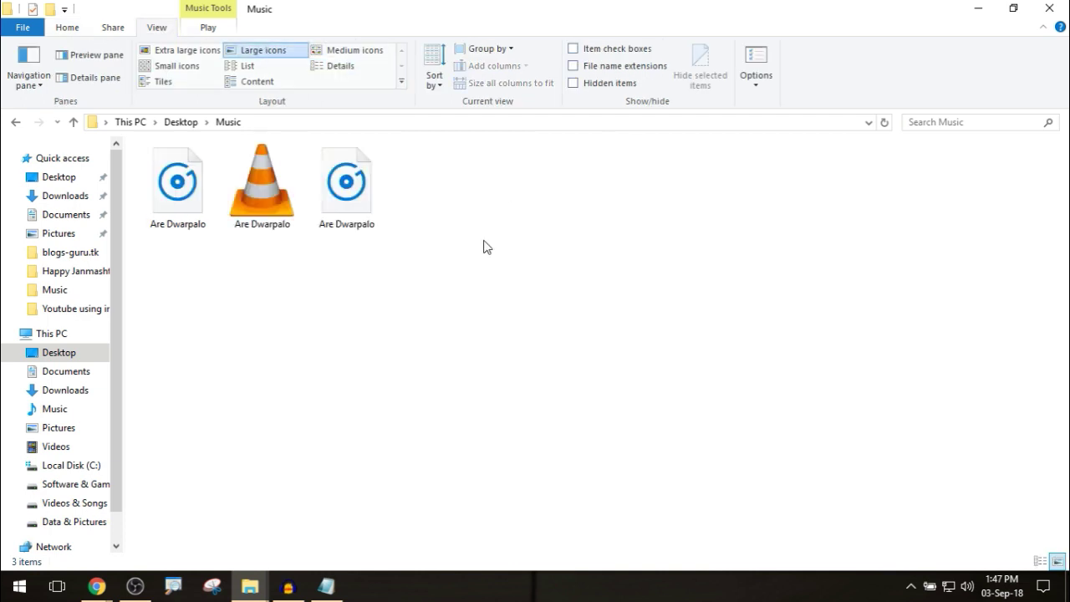
left_click_drag(466, 195, 250, 276)
left_click(523, 275)
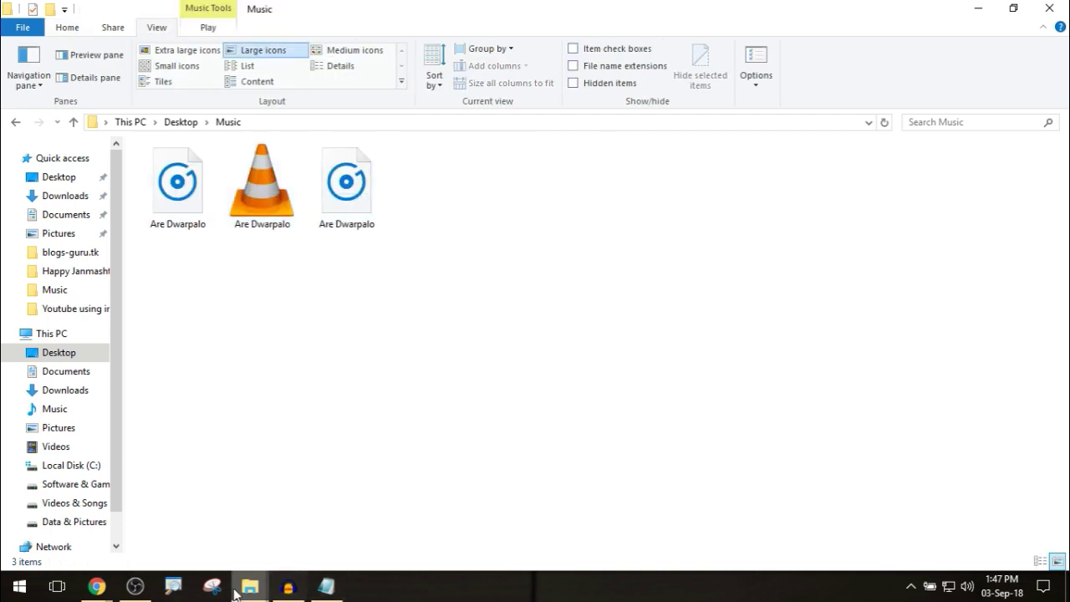
Step: Switch to Chrome and bring up the MediaFire page with the online Music folder
mouse_move(97, 586)
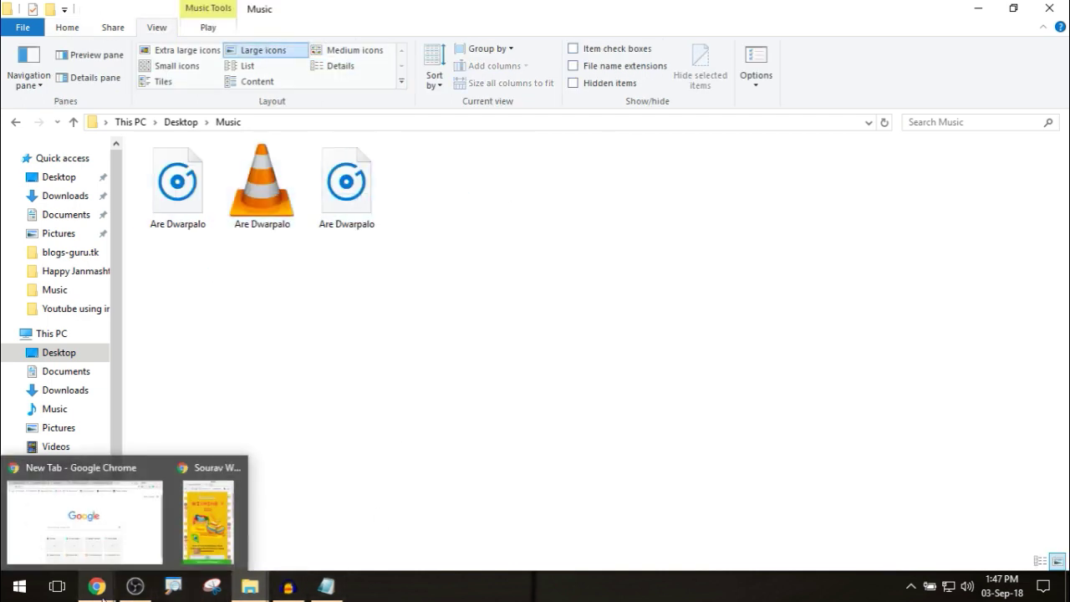
left_click(127, 562)
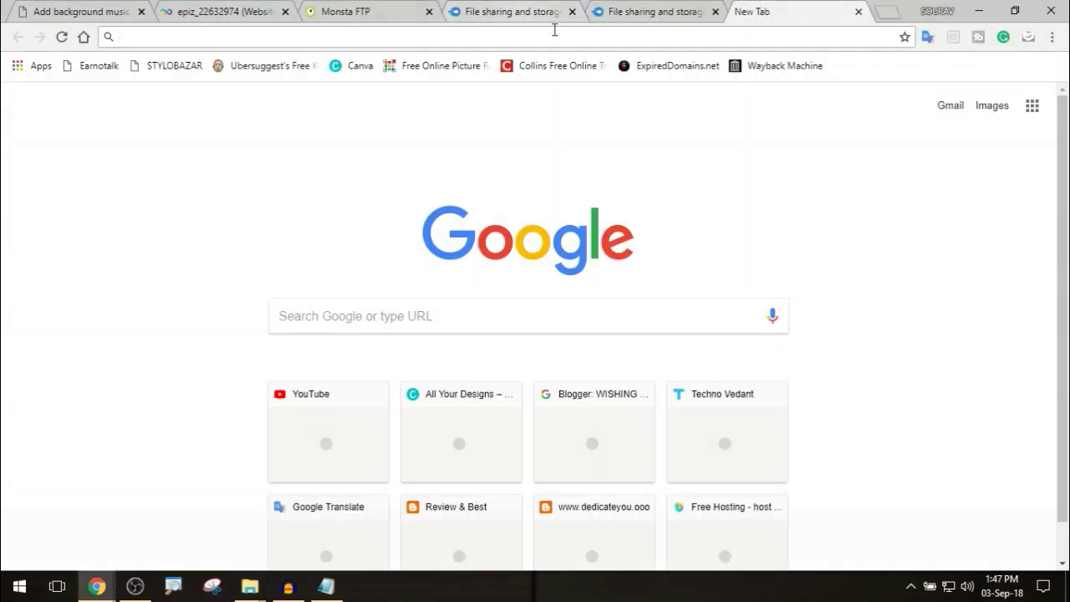
left_click(535, 8)
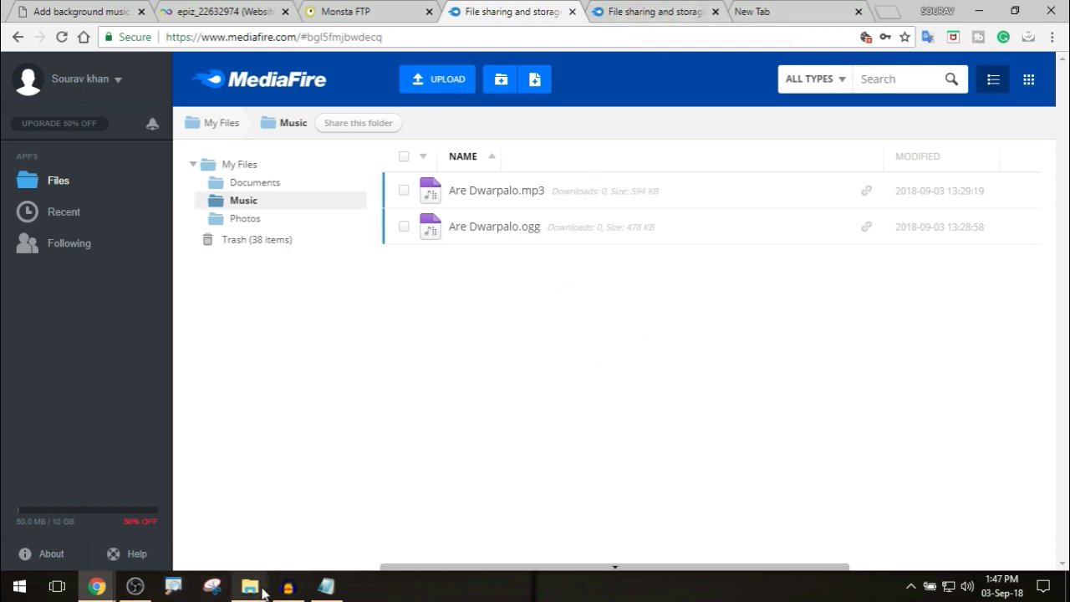
Step: Place a smaller Music folder window over MediaFire, try moving the third Are Dwarpalo file towards the page, and minimise the window
mouse_move(247, 518)
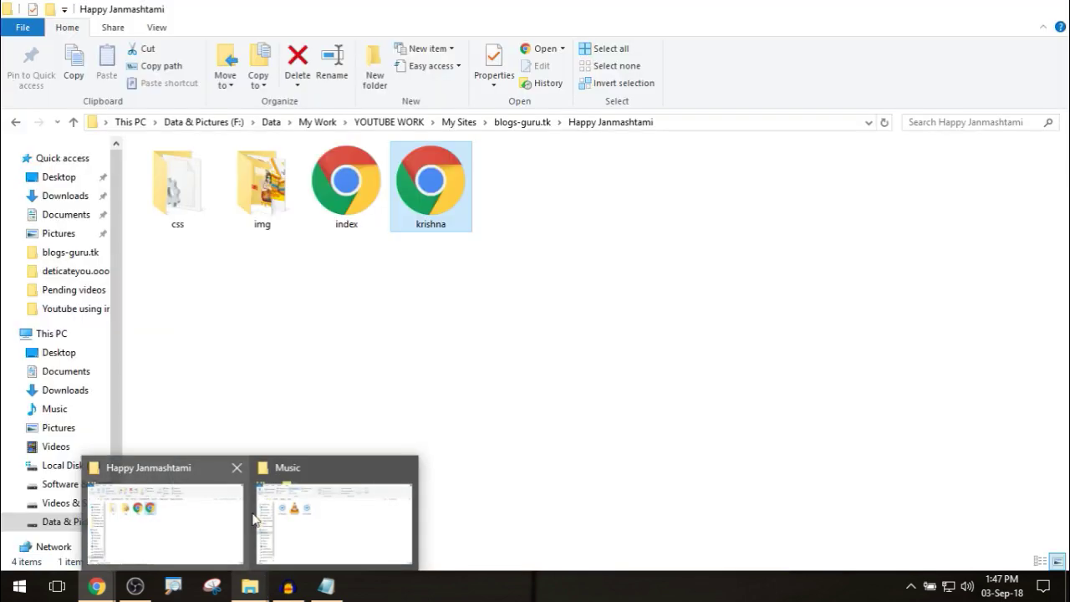
left_click(347, 508)
left_click(1018, 9)
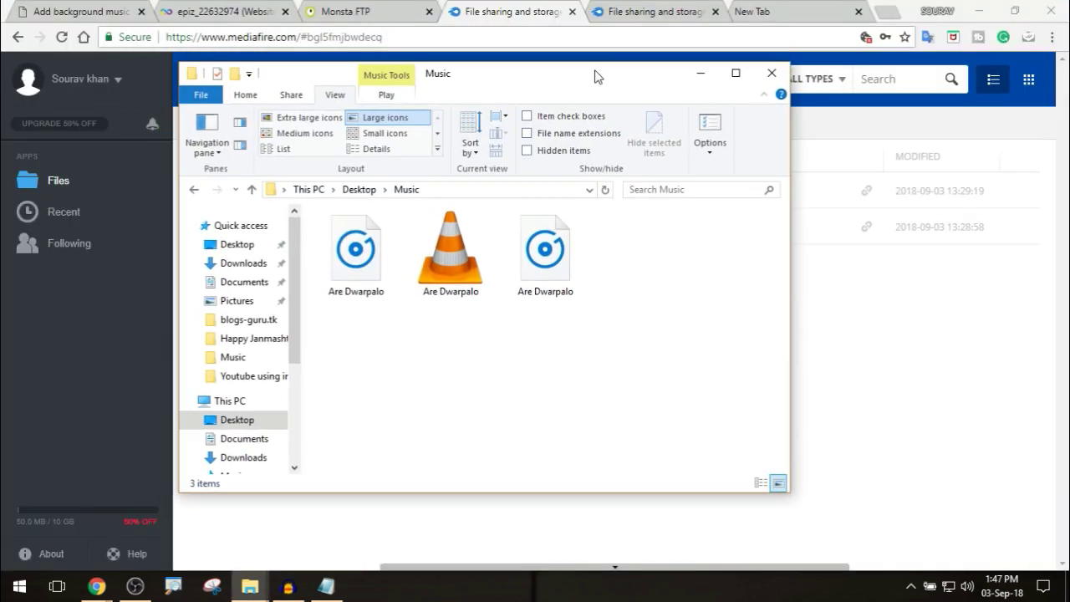
left_click_drag(580, 89, 375, 153)
left_click(337, 339)
left_click_drag(337, 338, 480, 370)
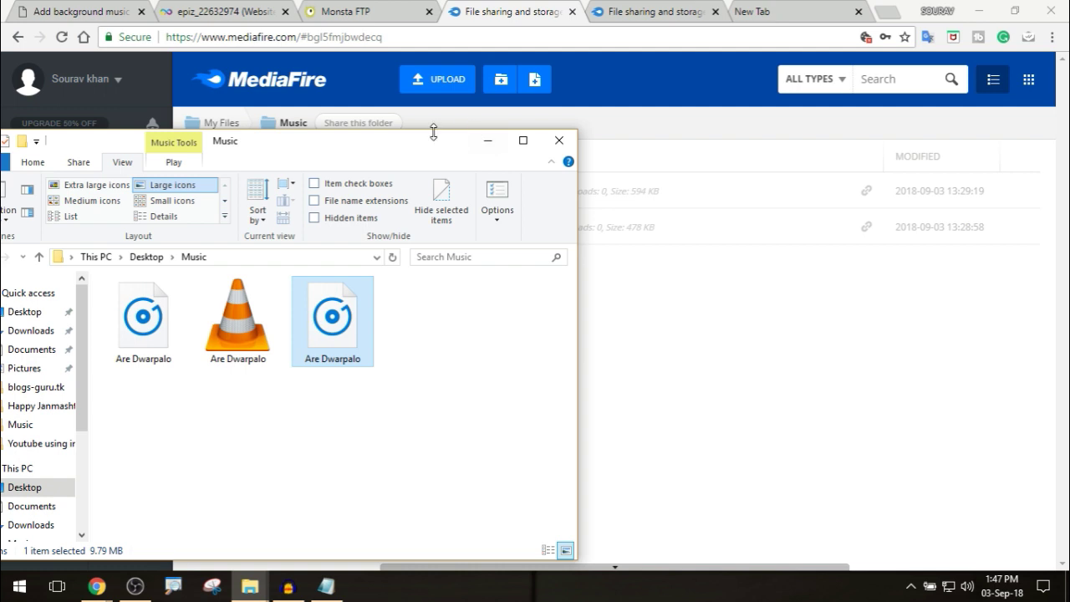
left_click(497, 147)
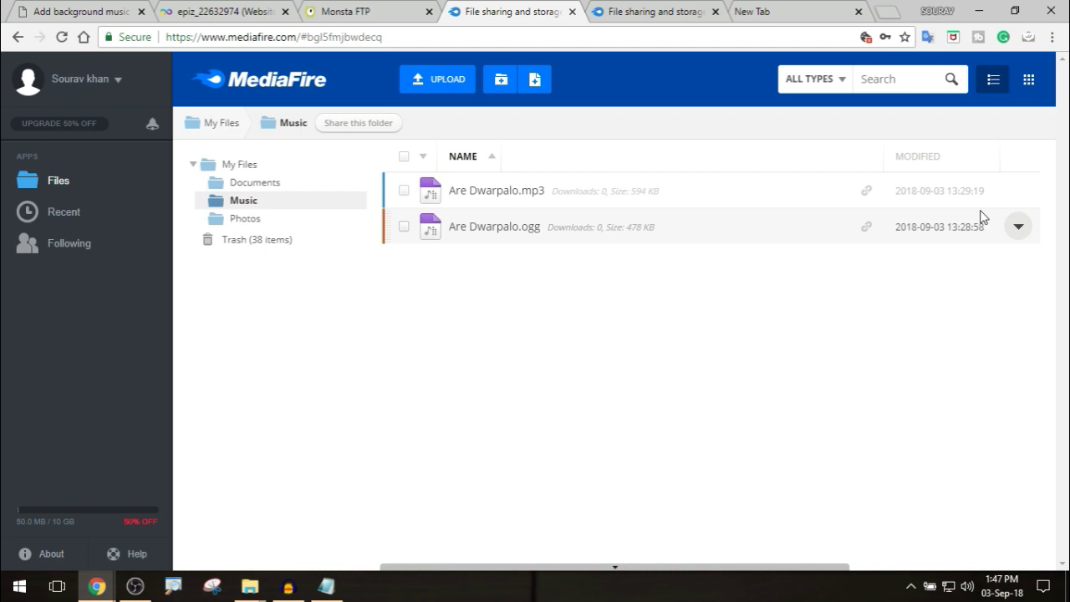
Step: Open the MediaFire download page of Are Dwarpalo.mp3 and copy the address of its download link
left_click(1019, 197)
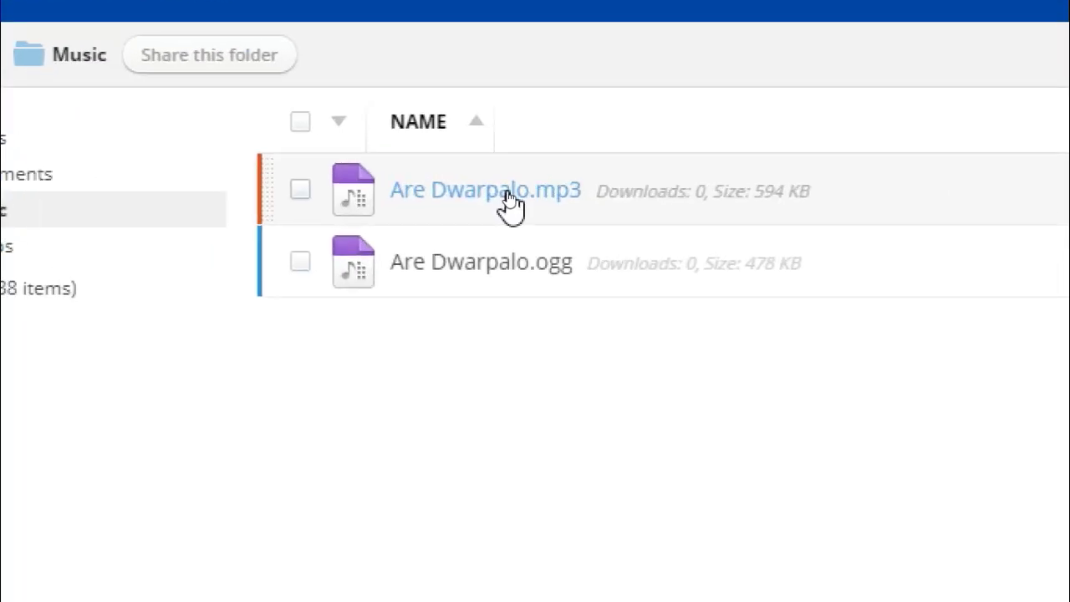
left_click(507, 192)
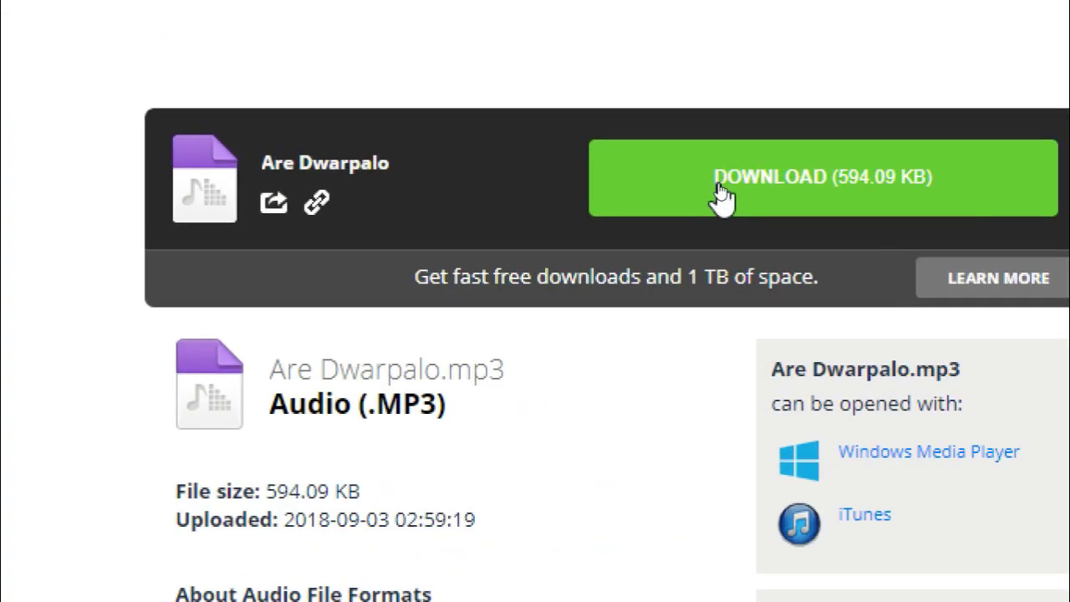
right_click(718, 187)
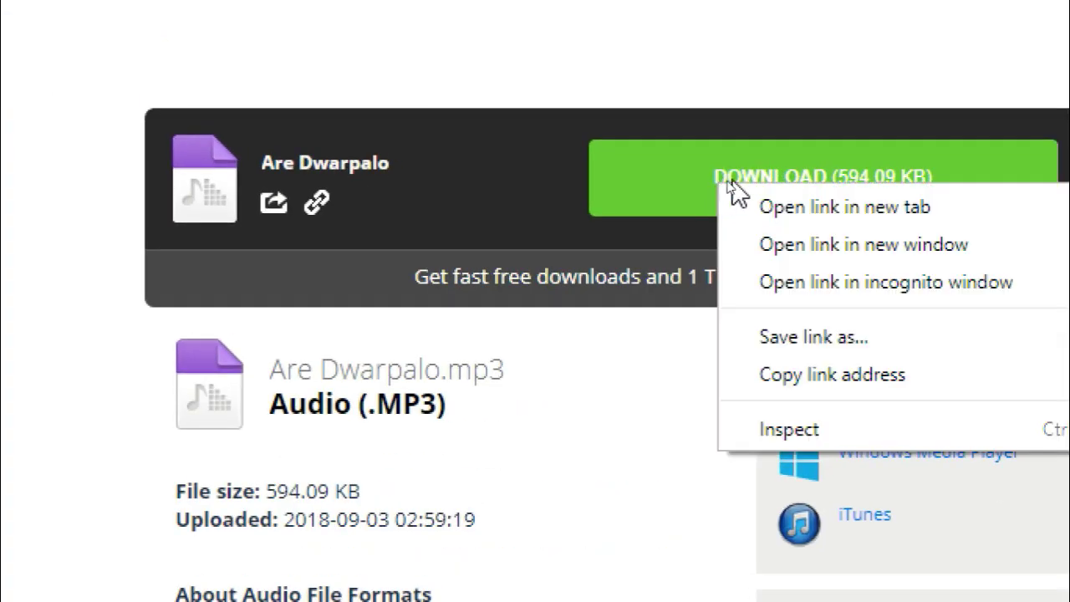
left_click(791, 376)
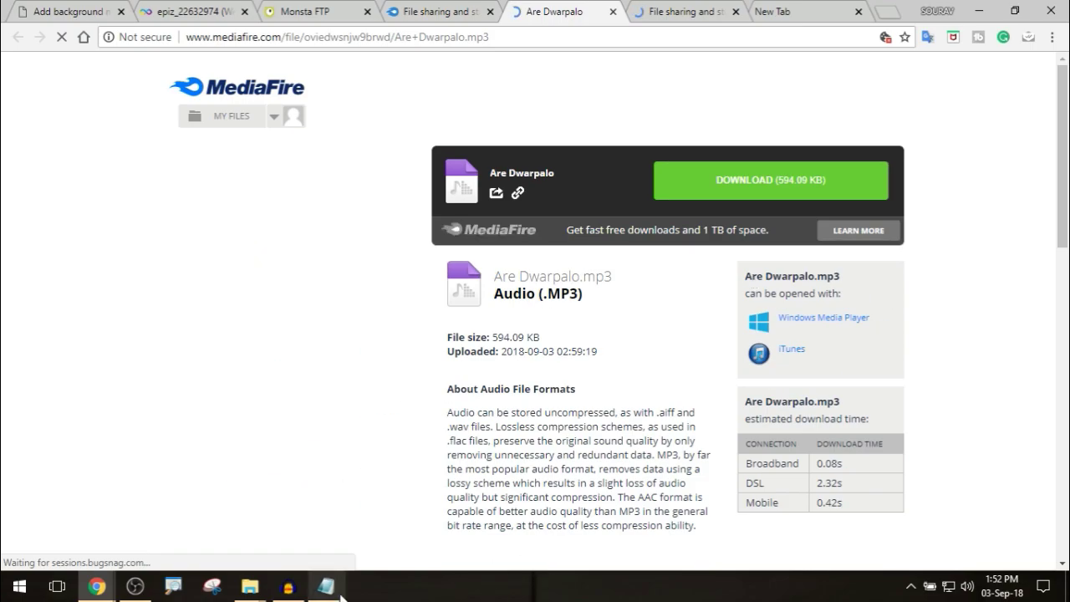
Step: Switch to the Music Code file in Notepad, replace URL in the MP3 source with the copied link and remove the duplicate .mp3 extension
left_click(340, 590)
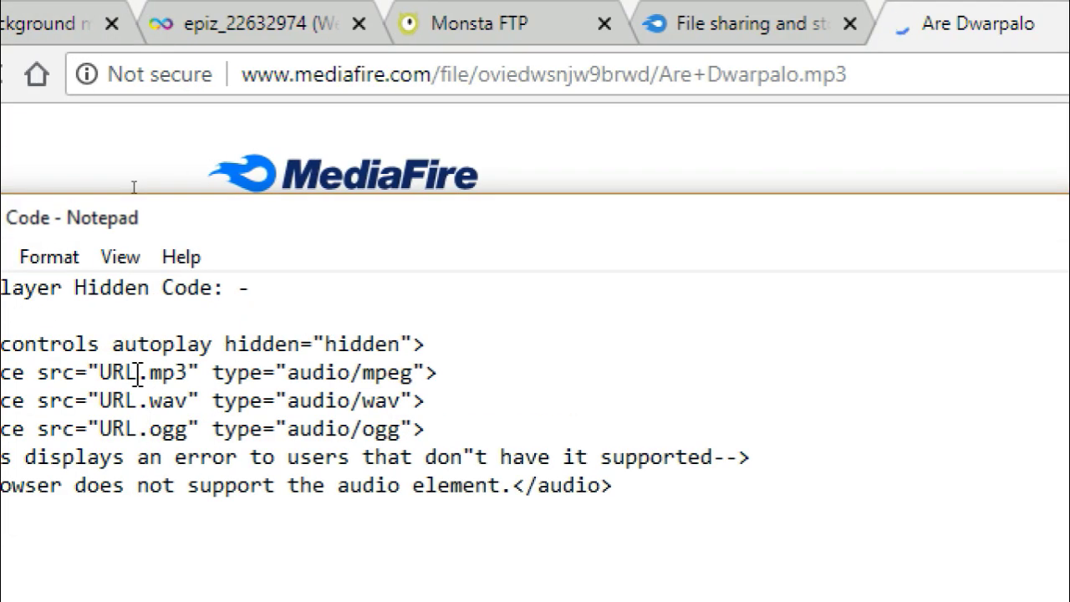
mouse_move(140, 372)
left_mouse_down()
mouse_move(112, 372)
mouse_move(126, 373)
left_mouse_up()
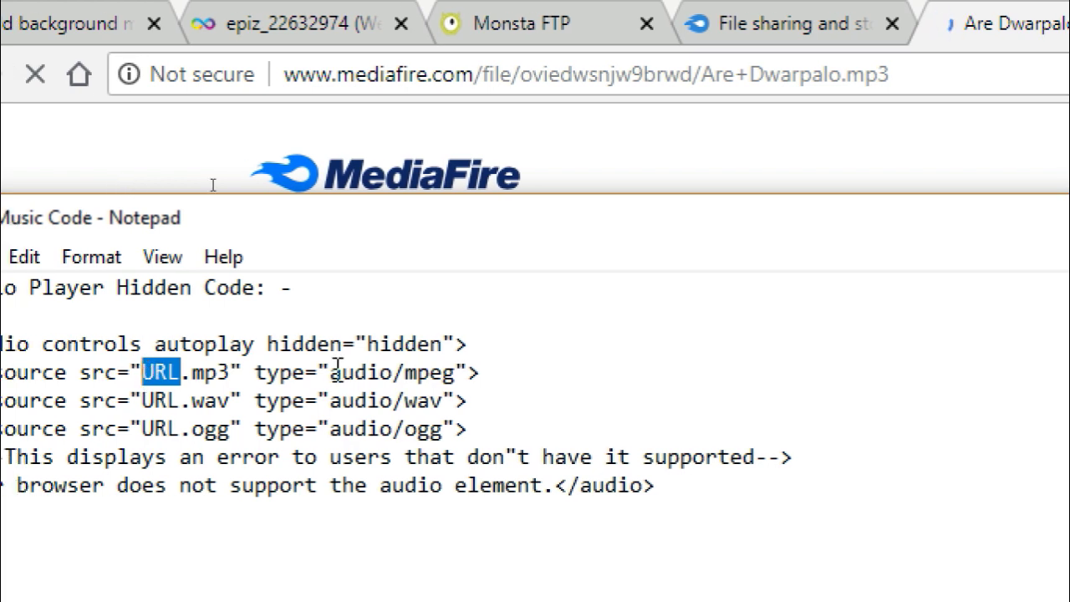
key("ctrl+v")
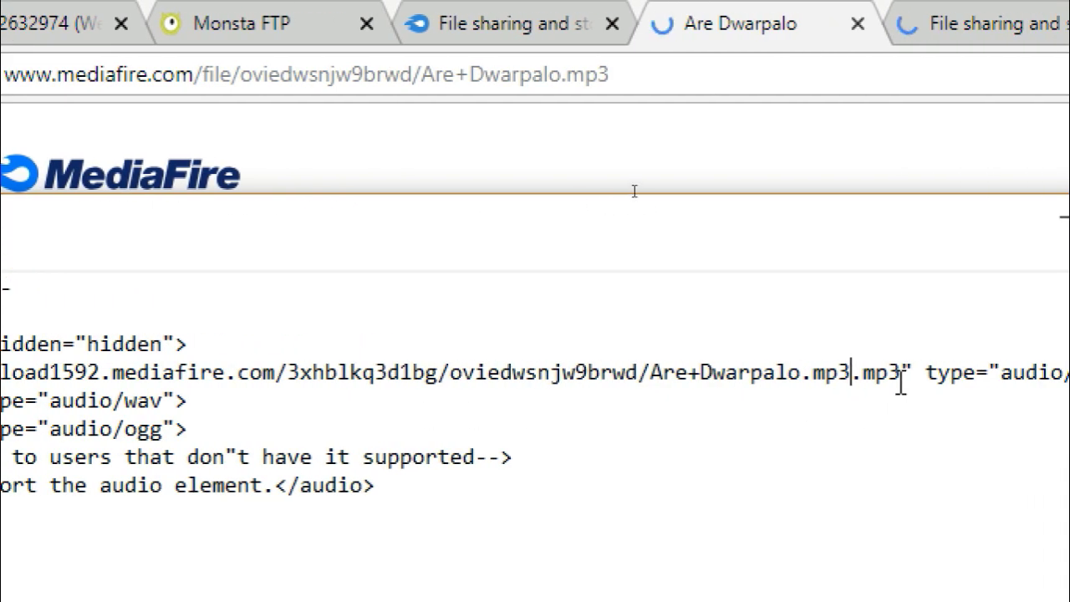
key("BackSpace")
key("BackSpace")
key("BackSpace")
key("BackSpace")
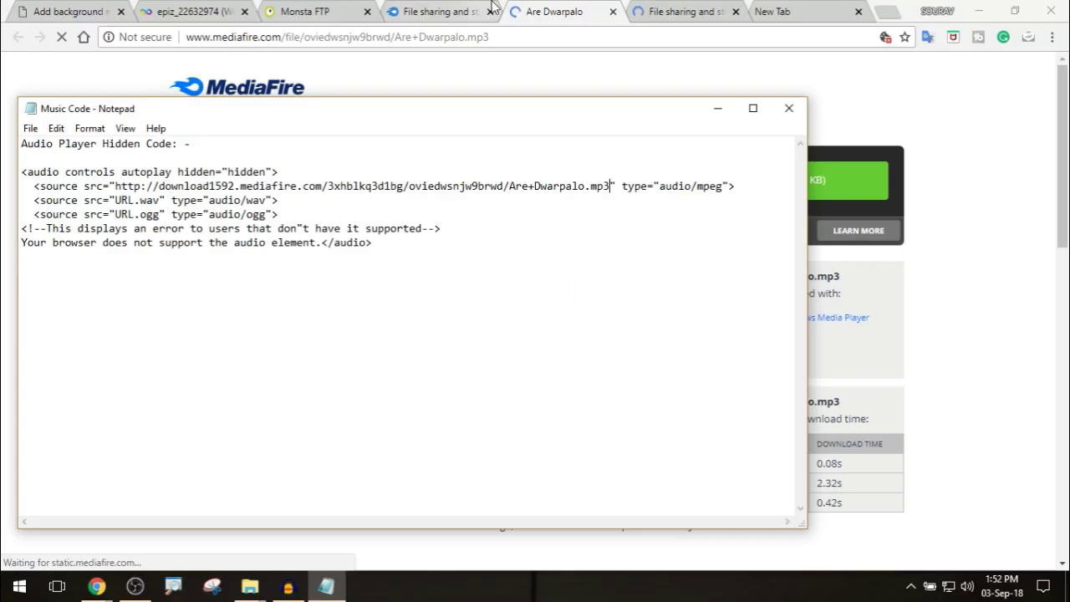
Step: In Chrome, open the MediaFire download page of Are Dwarpalo.ogg, copy its download link address and return to the Music Code file in Notepad
left_click(671, 7)
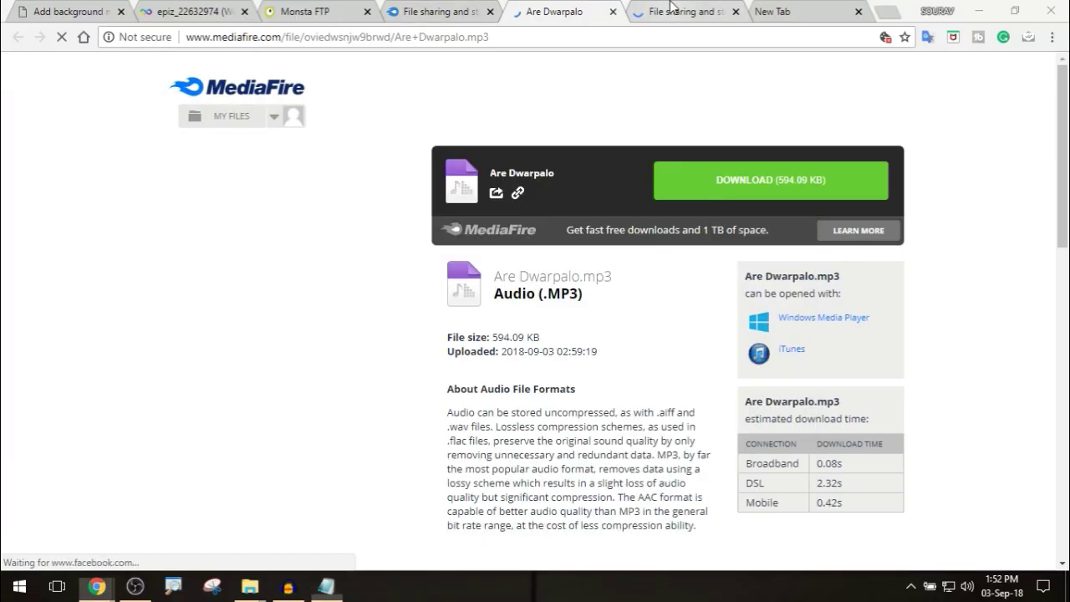
left_click(670, 7)
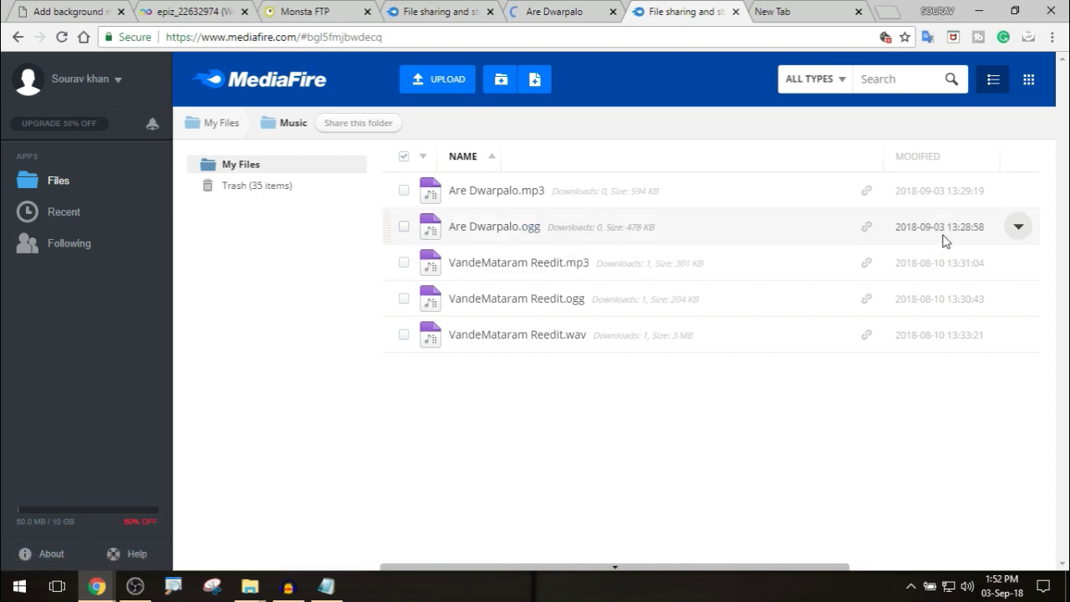
left_click(520, 227)
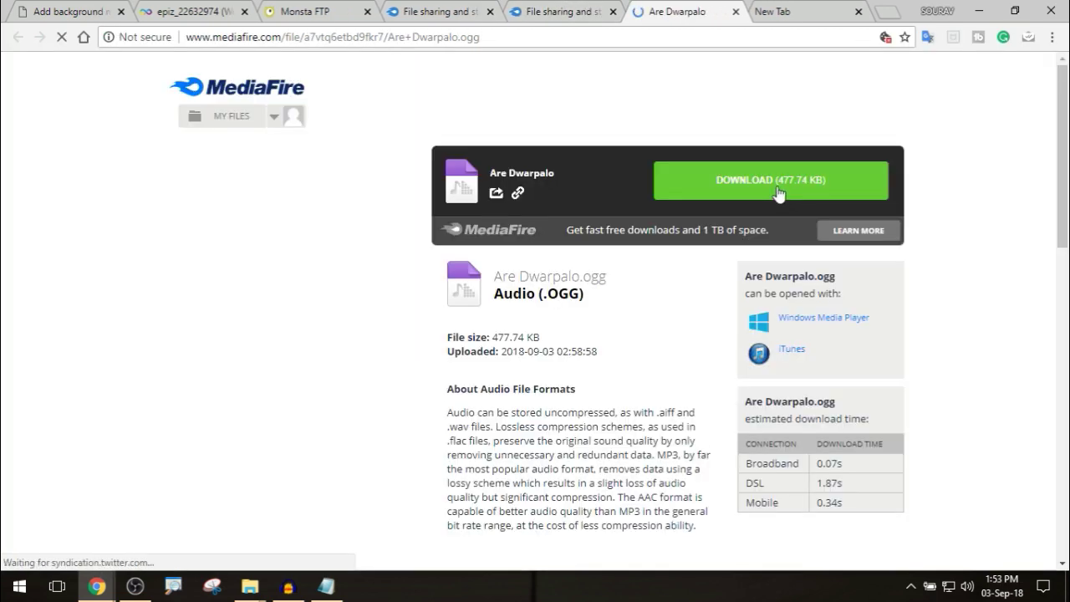
right_click(778, 192)
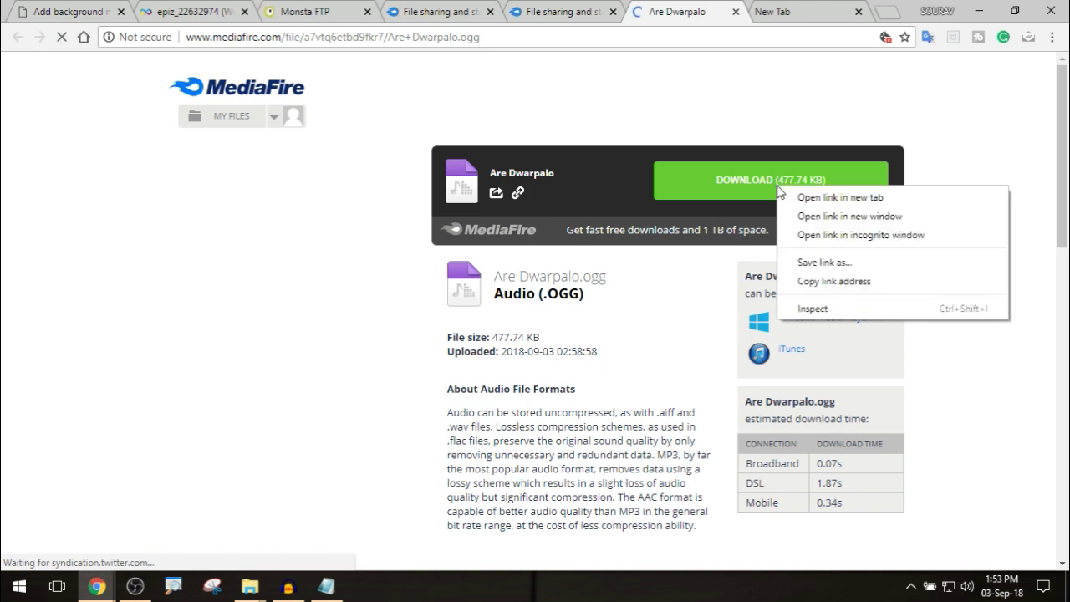
left_click(818, 282)
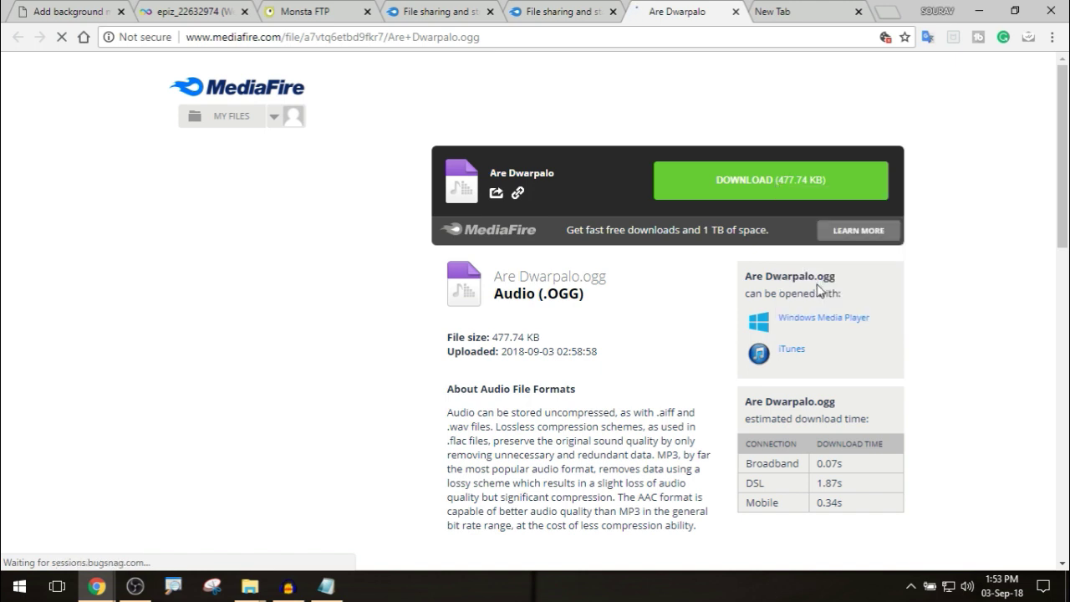
right_click(804, 184)
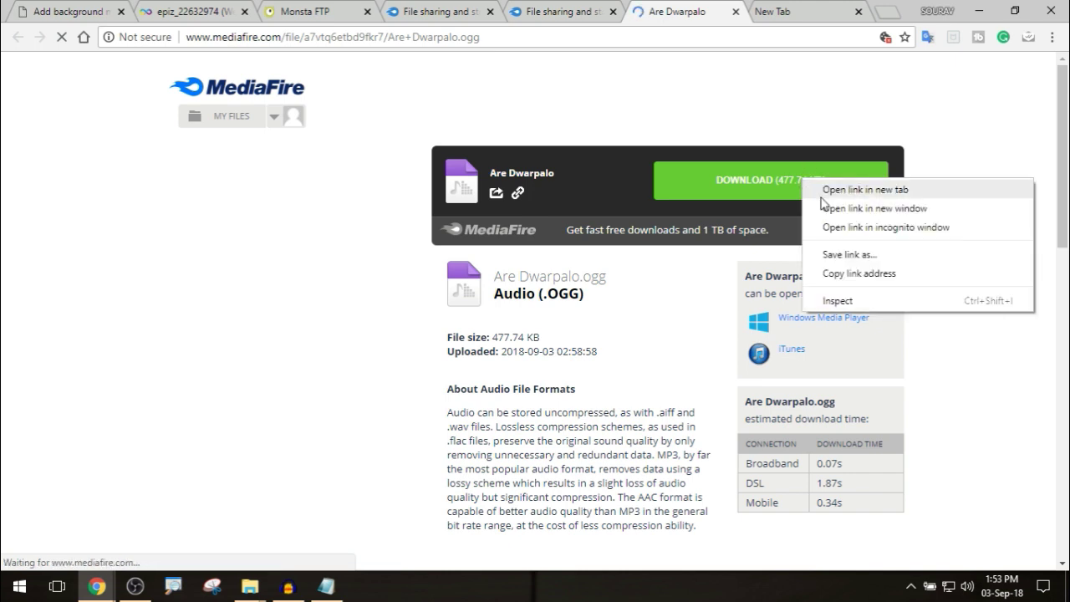
left_click(853, 282)
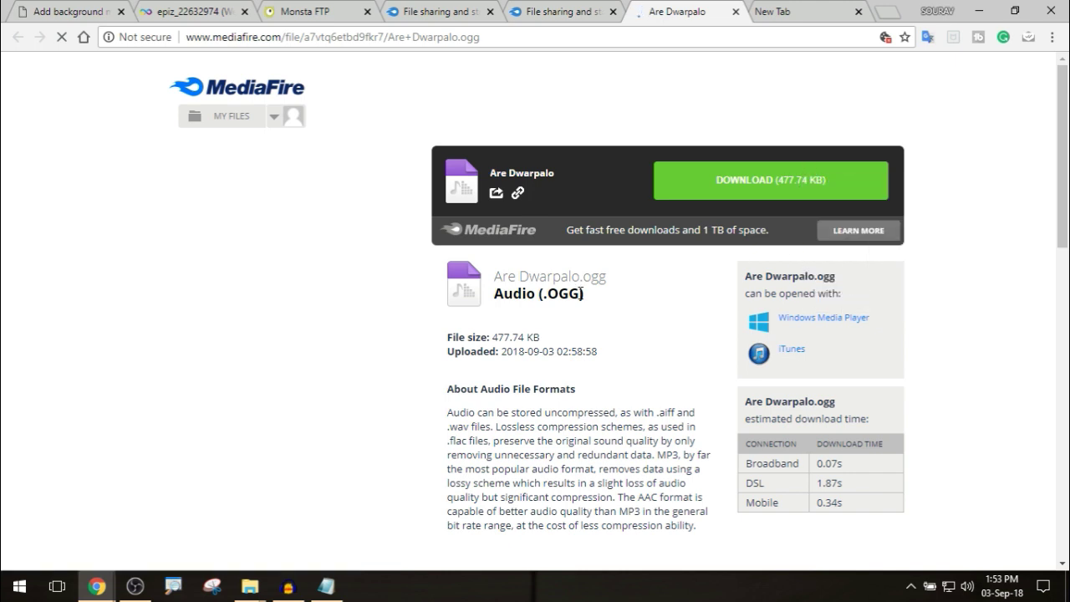
left_click(341, 589)
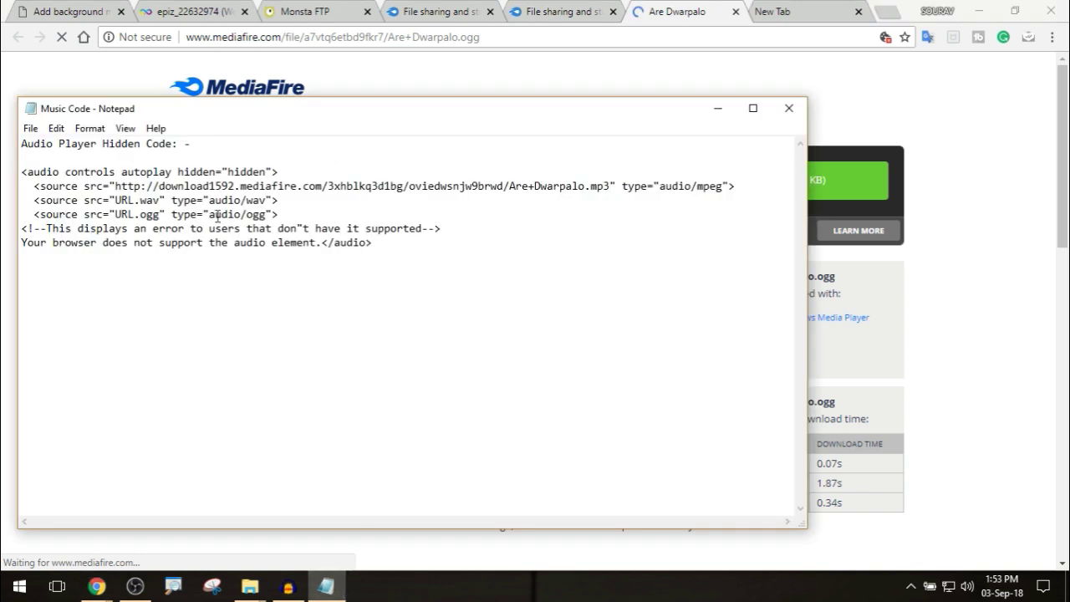